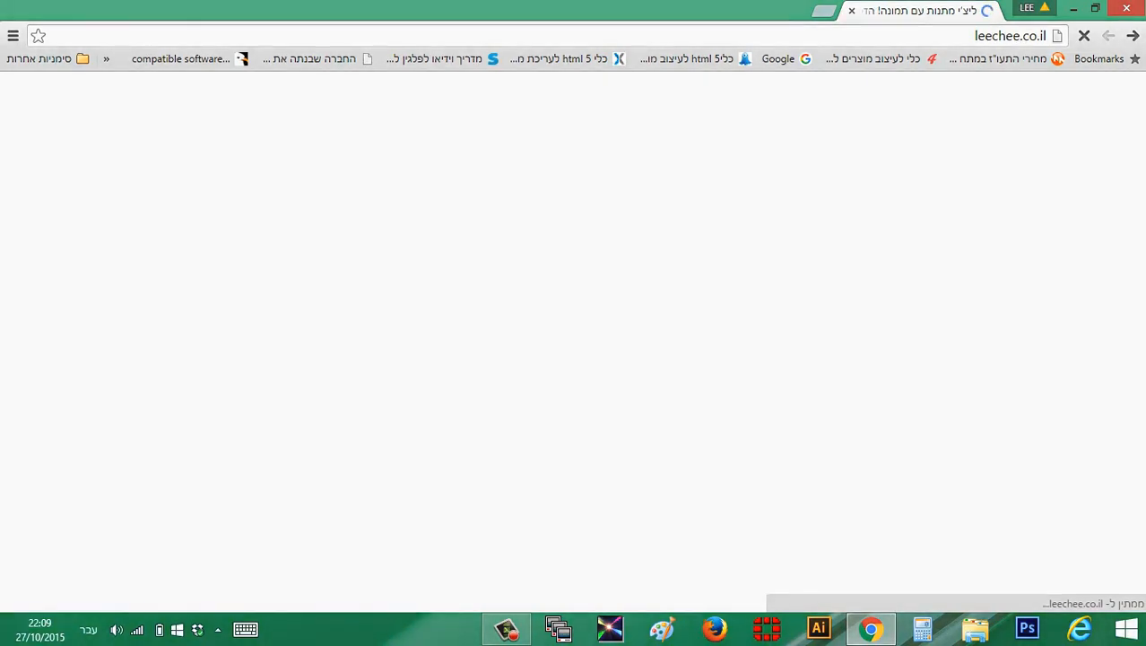
Look through the store's home page product lists and open the page of the photo mug "ספל עם תמונה"
scroll(189, 269, "down", 9)
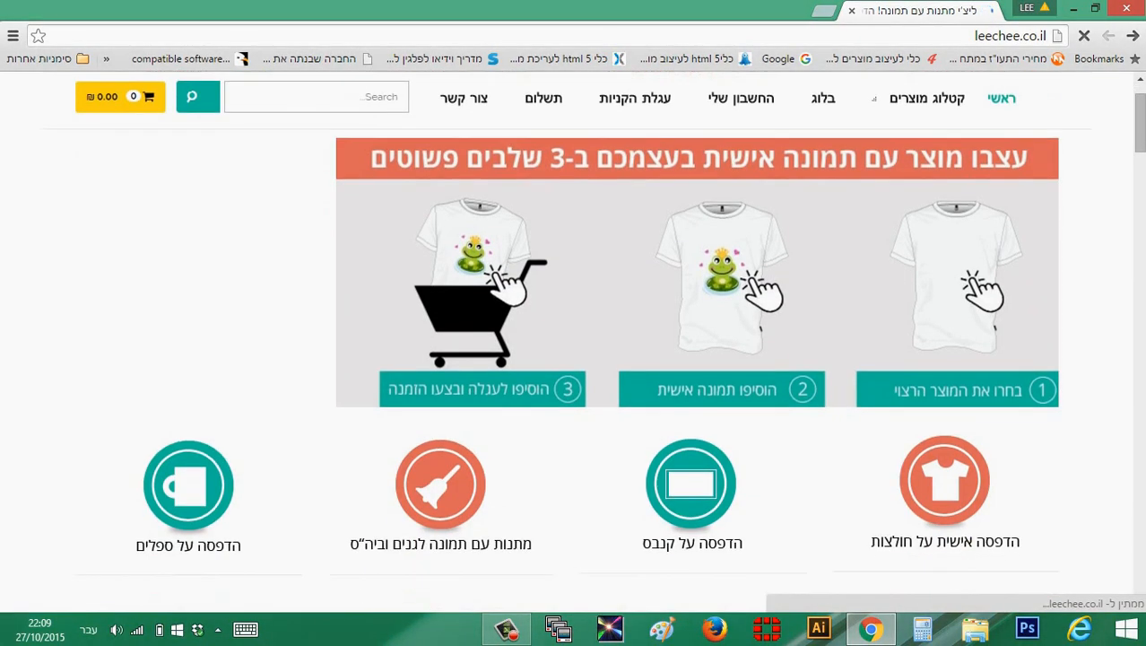
scroll(189, 269, "up", 7)
scroll(189, 269, "up", 2)
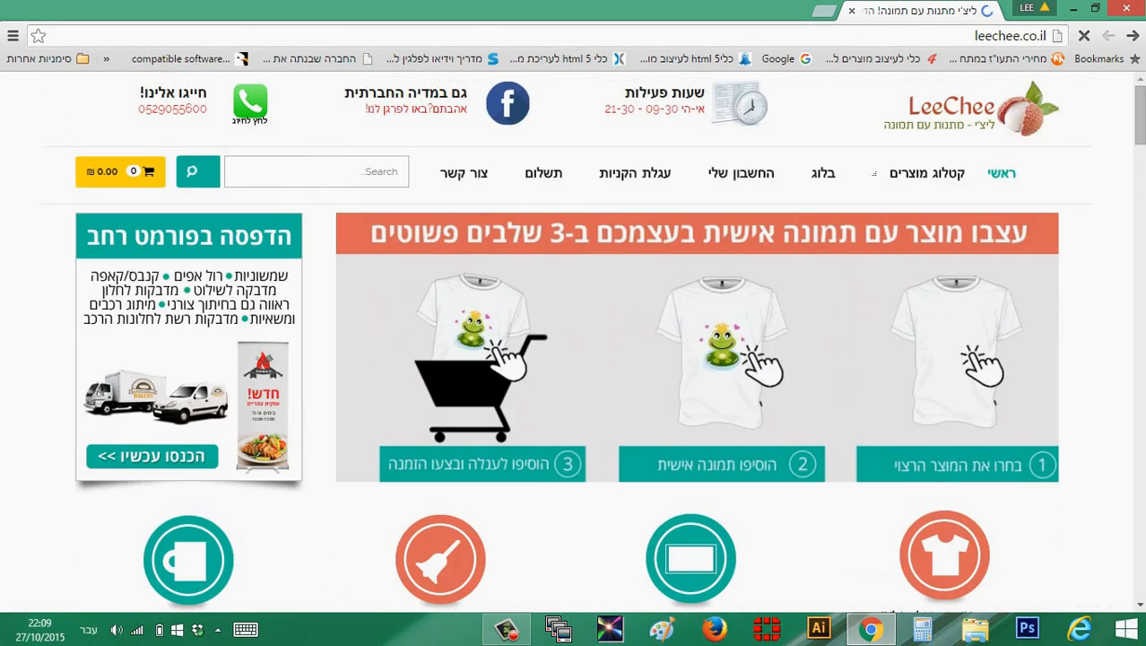
mouse_move(926, 172)
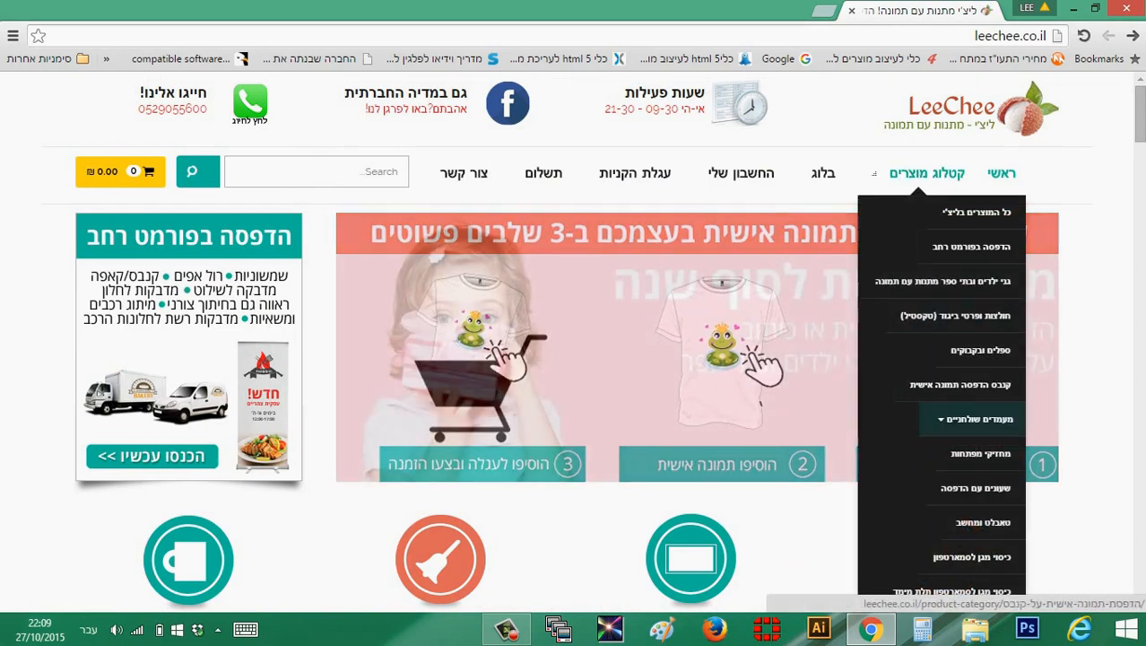
scroll(574, 340, "down", 6)
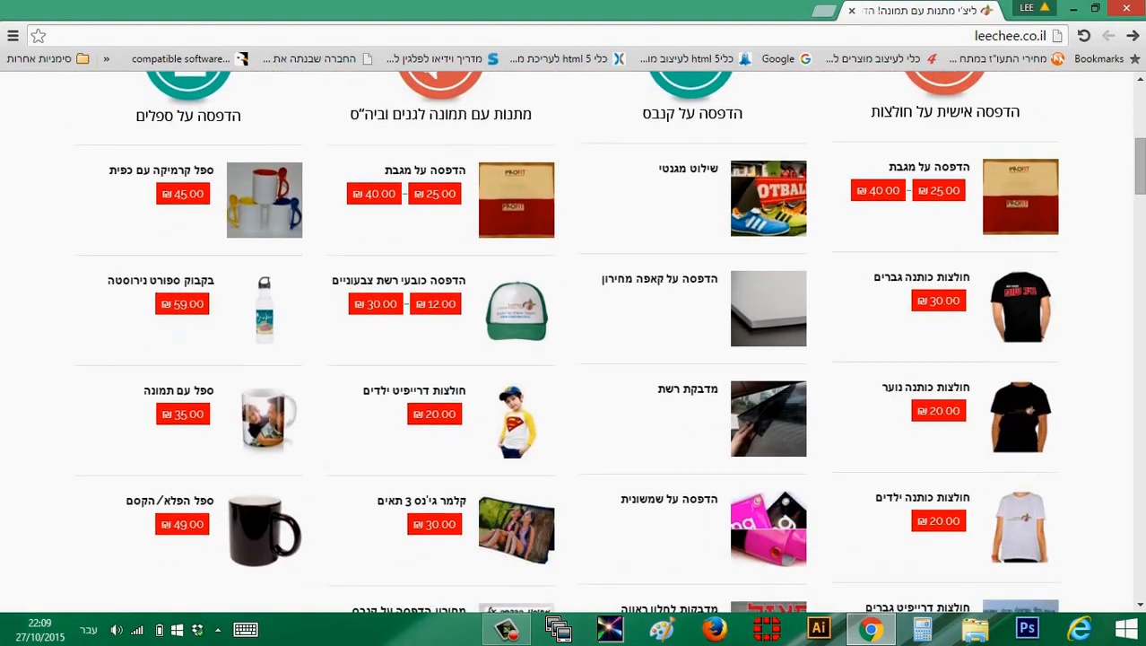
scroll(574, 341, "down", 2)
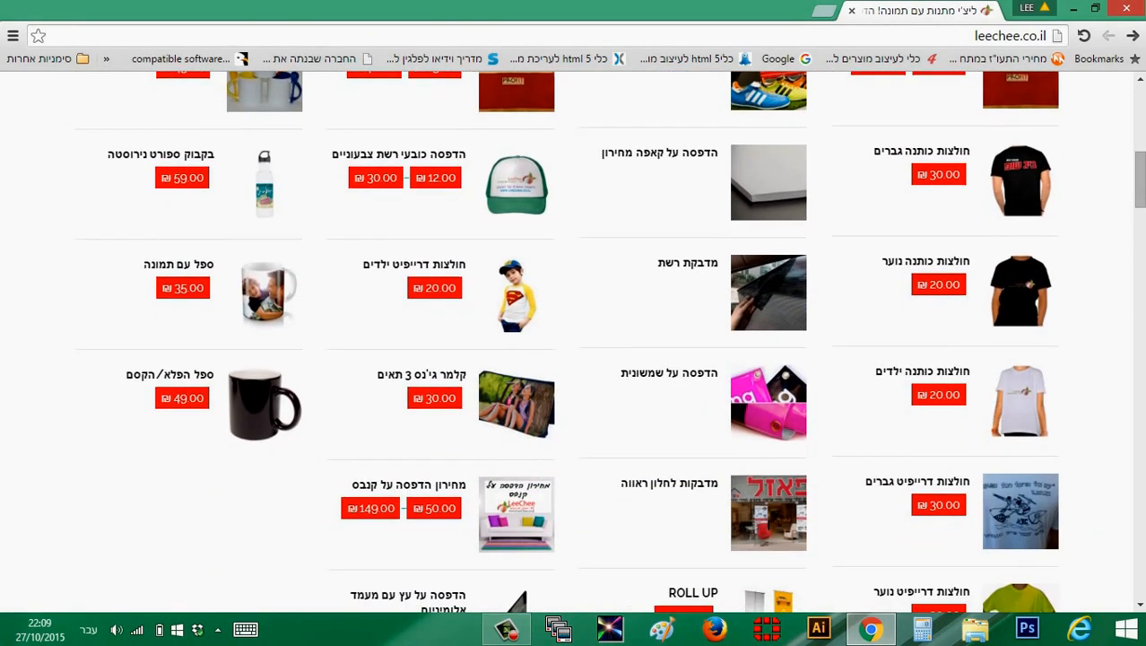
scroll(179, 392, "up", 2)
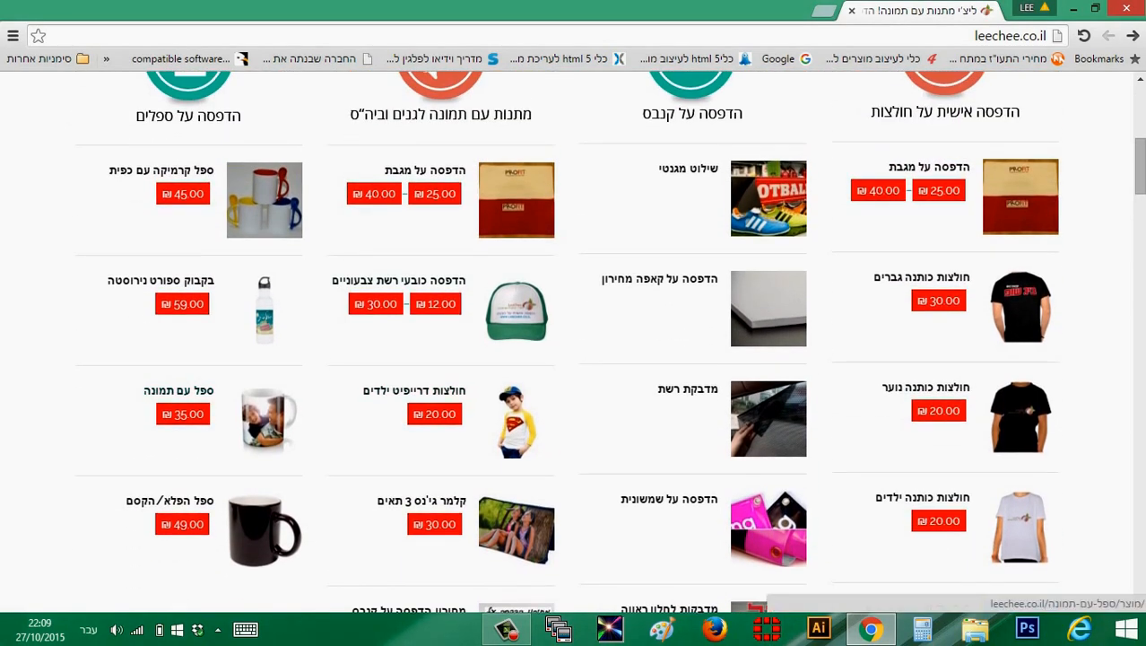
left_click(172, 391)
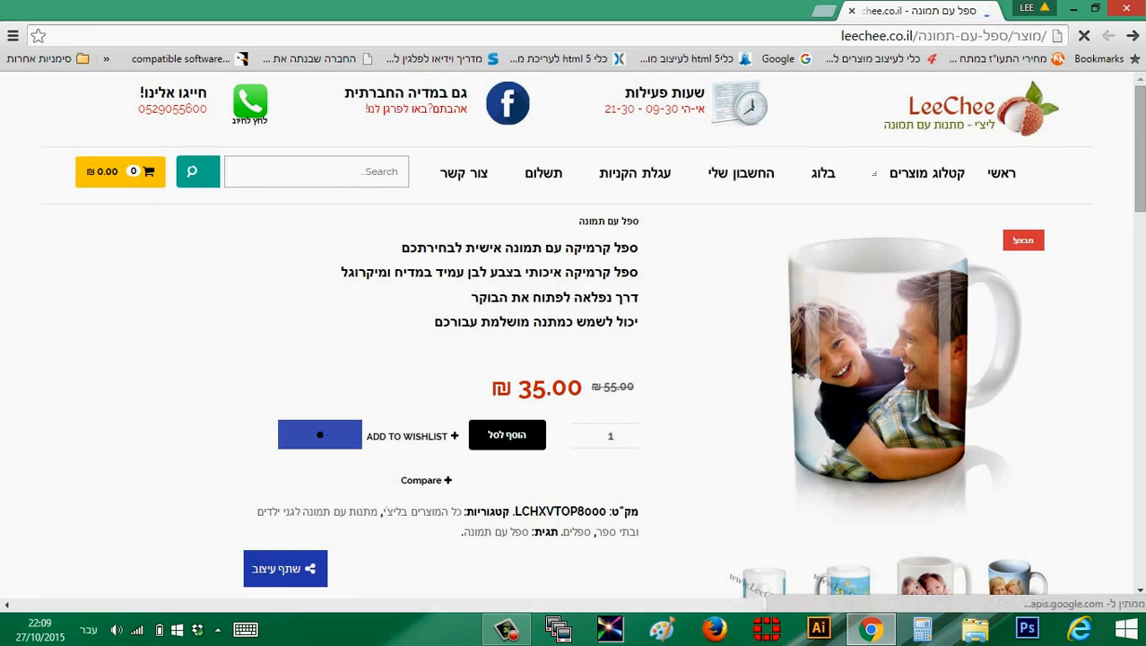
Look over the photo mug's product page and start designing the product in the design editor
scroll(573, 359, "down", 3)
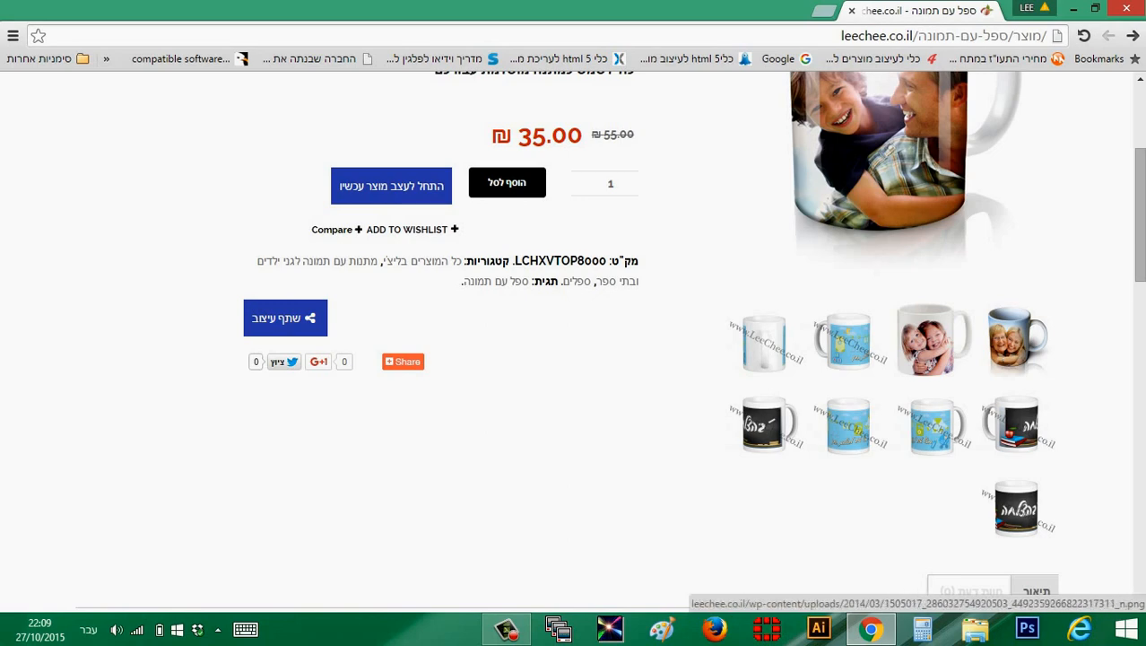
scroll(402, 361, "up", 3)
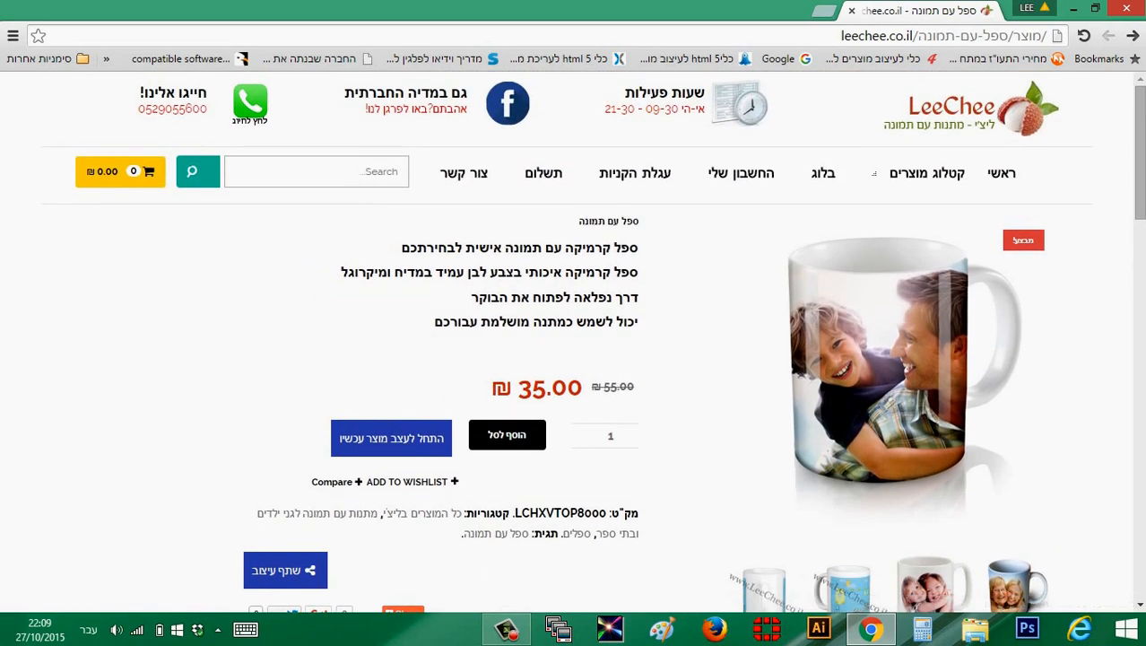
left_click(391, 438)
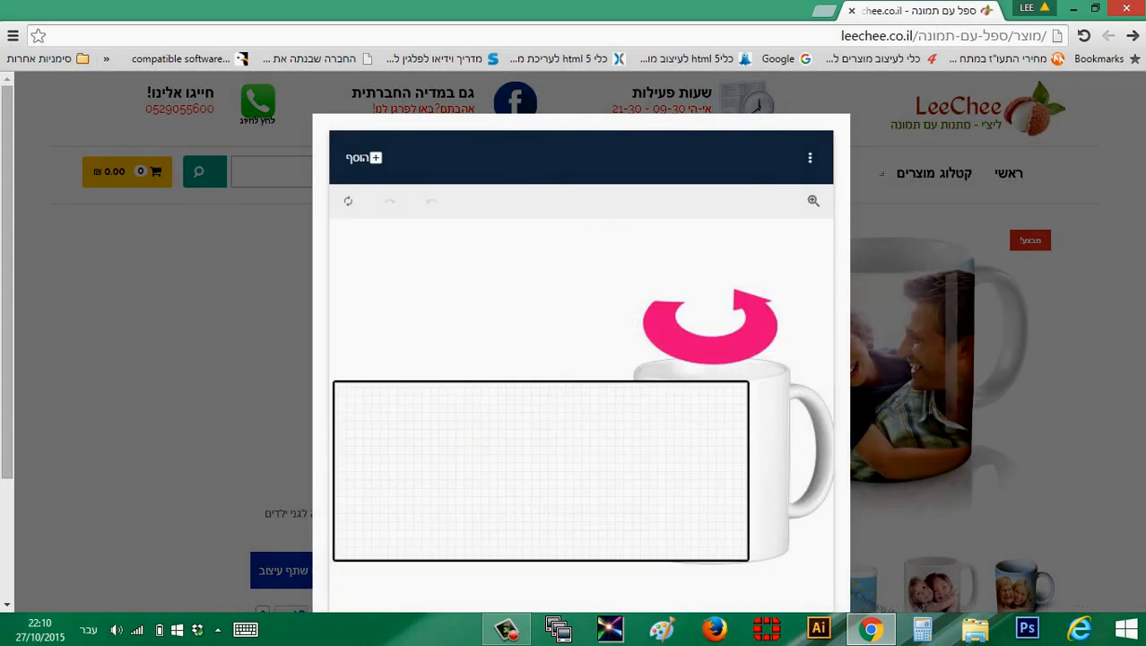
scroll(581, 359, "down", 2)
scroll(581, 359, "up", 2)
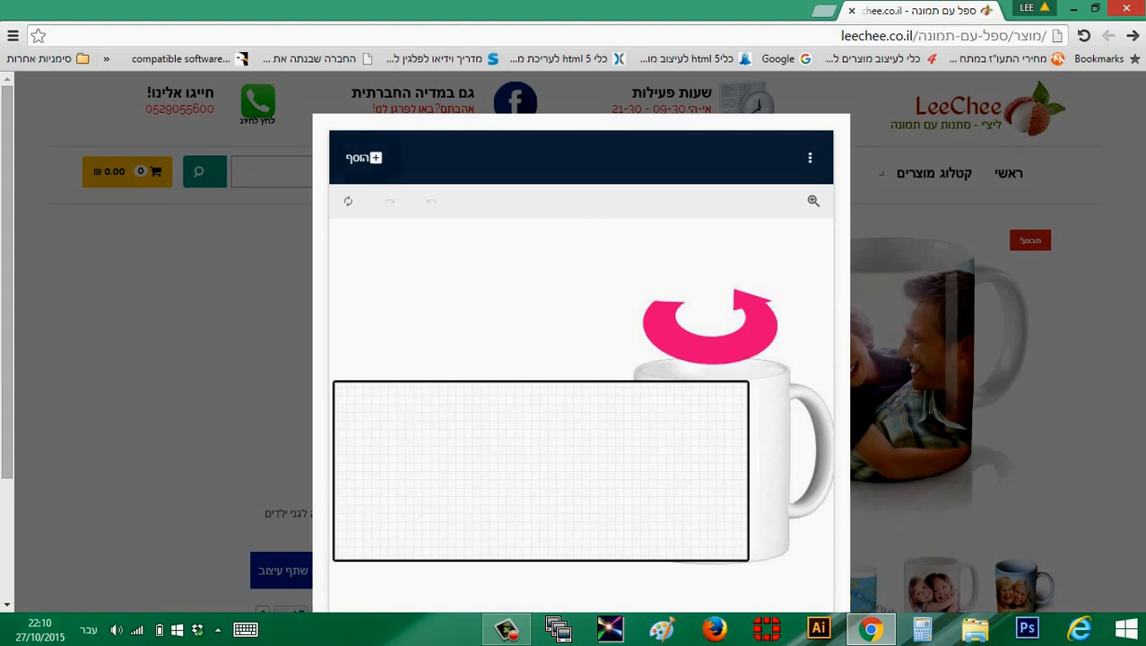
Add an uploaded picture to the mug design, using the PNG image stored on the Data (D:) drive
left_click(363, 158)
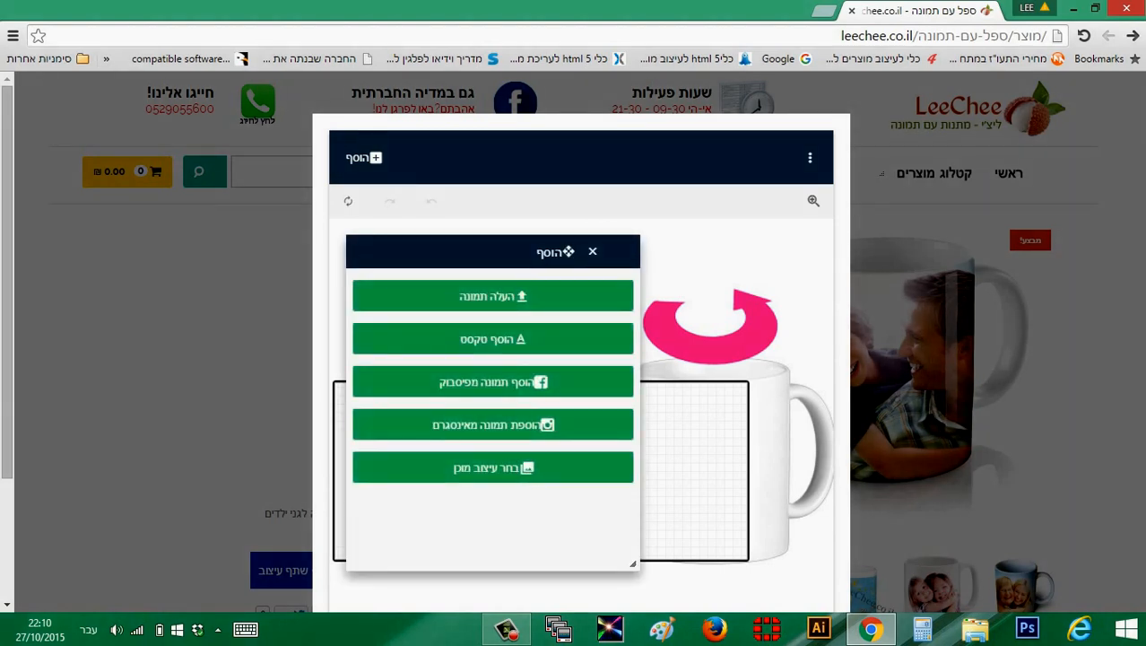
left_click_drag(568, 251, 334, 201)
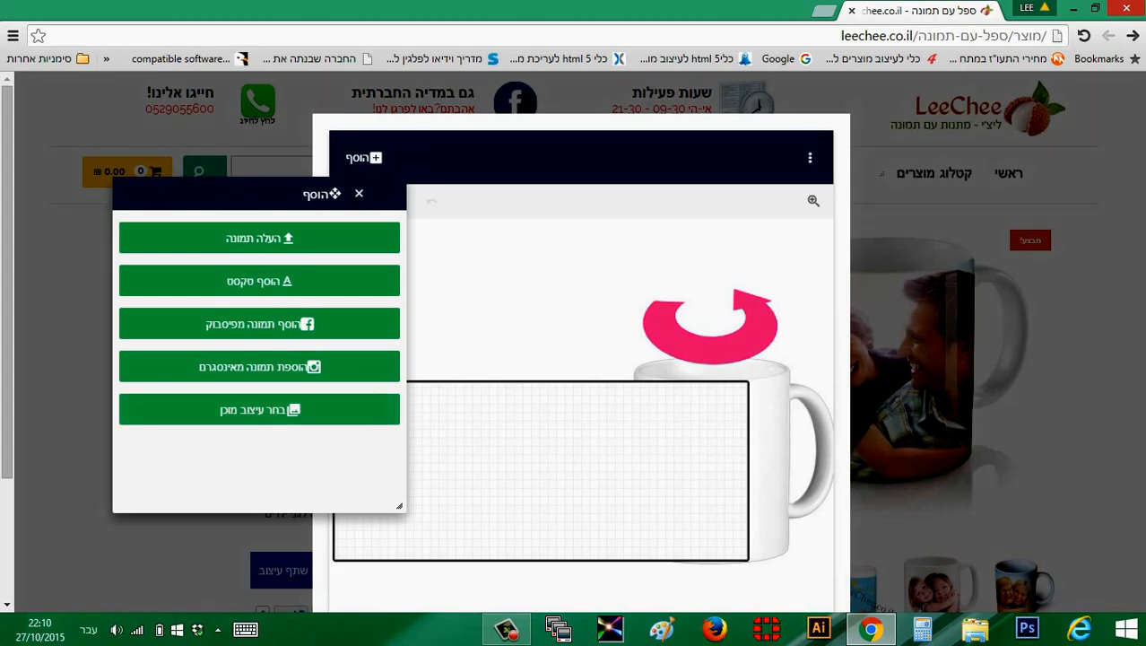
left_click_drag(260, 193, 223, 190)
left_click(250, 241)
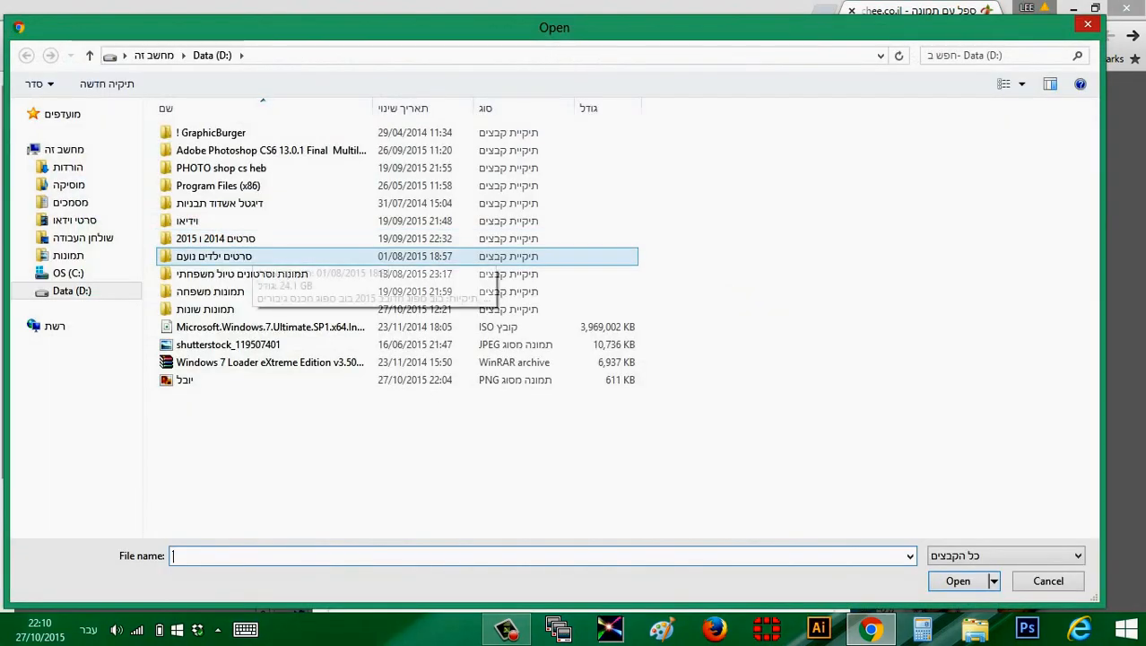
left_click(72, 291)
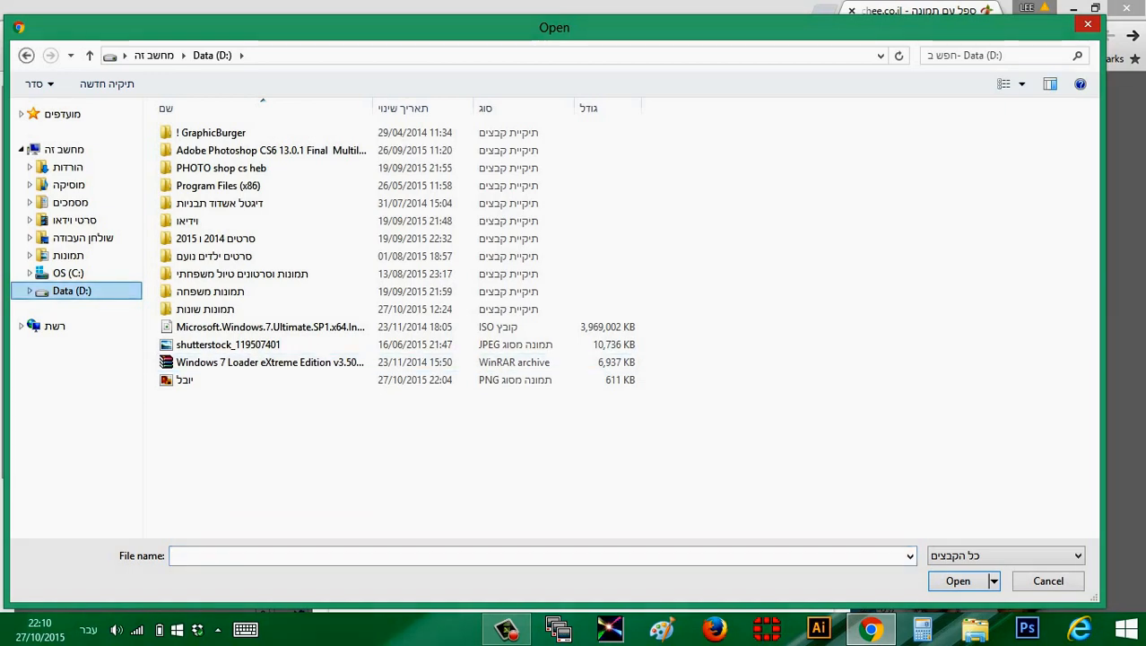
left_click(185, 380)
left_click(959, 581)
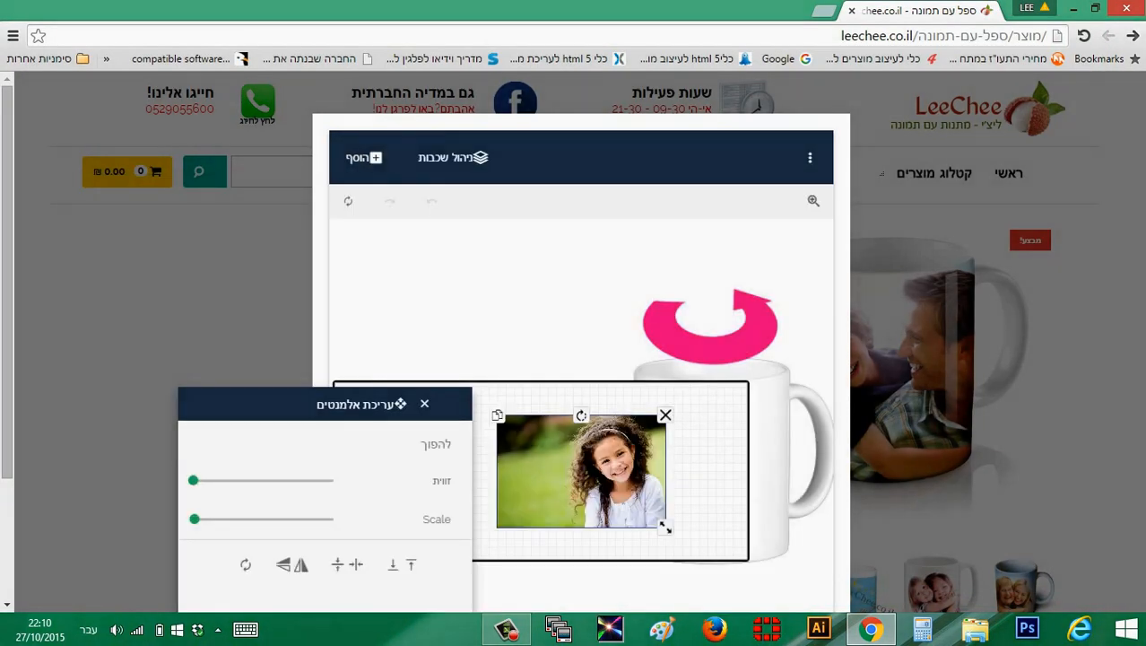
Try enlarging the uploaded photo and flipping it vertically and horizontally, and reset it to its original state
left_click_drag(581, 471, 536, 441)
left_click_drag(619, 496, 717, 596)
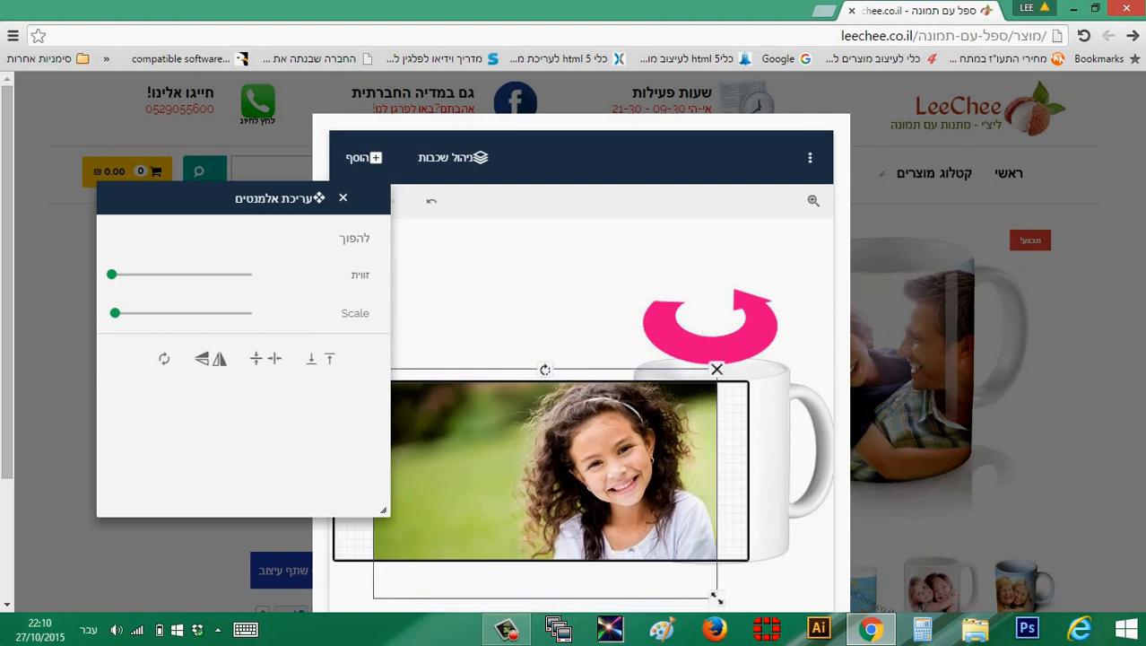
left_click(202, 358)
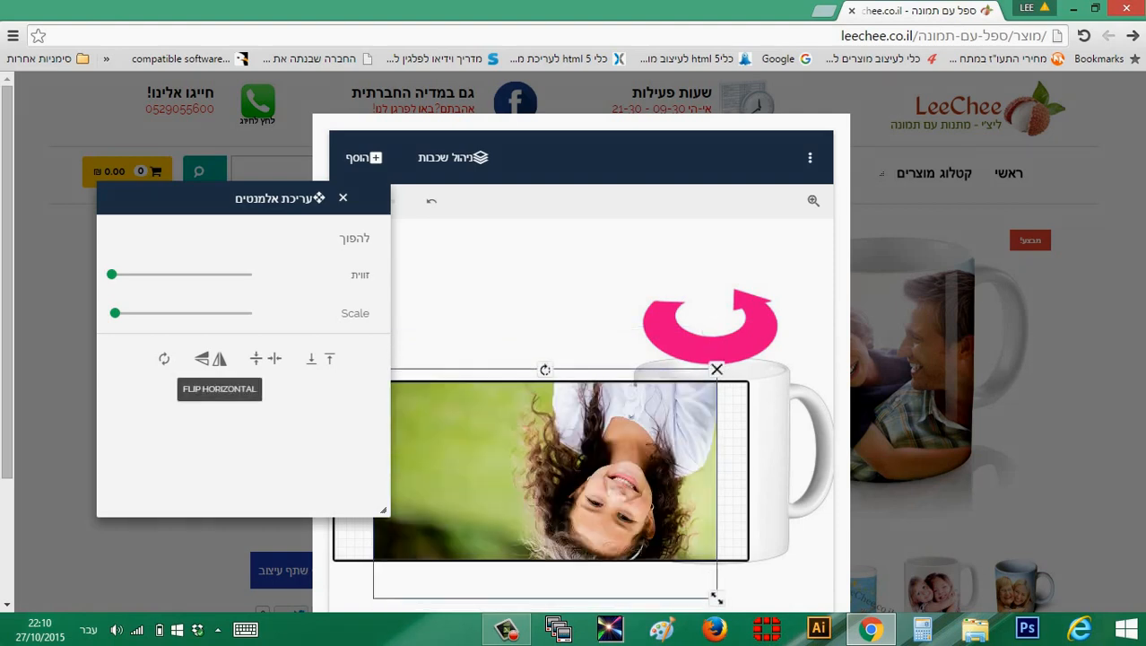
left_click(202, 359)
left_click(202, 359)
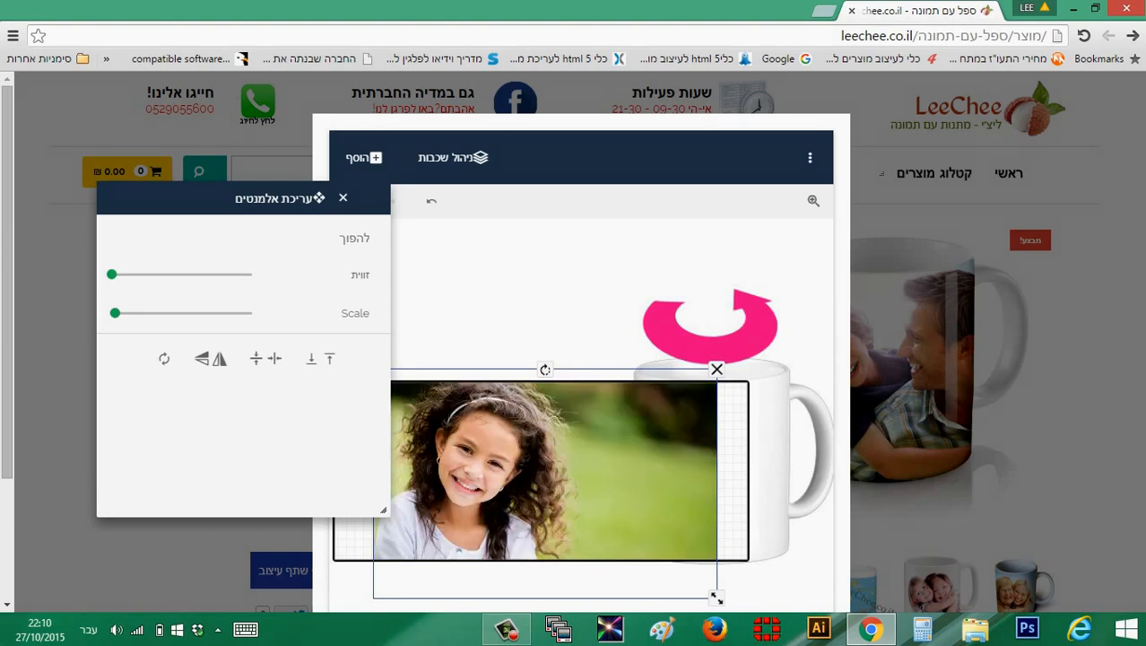
left_click(220, 359)
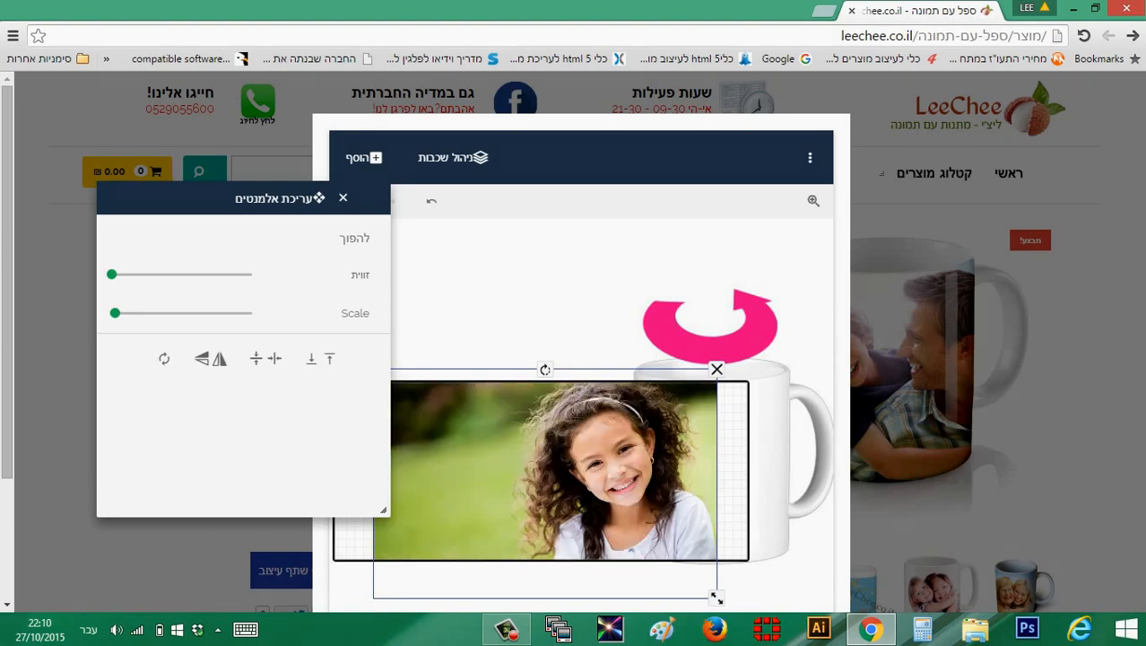
left_click(164, 359)
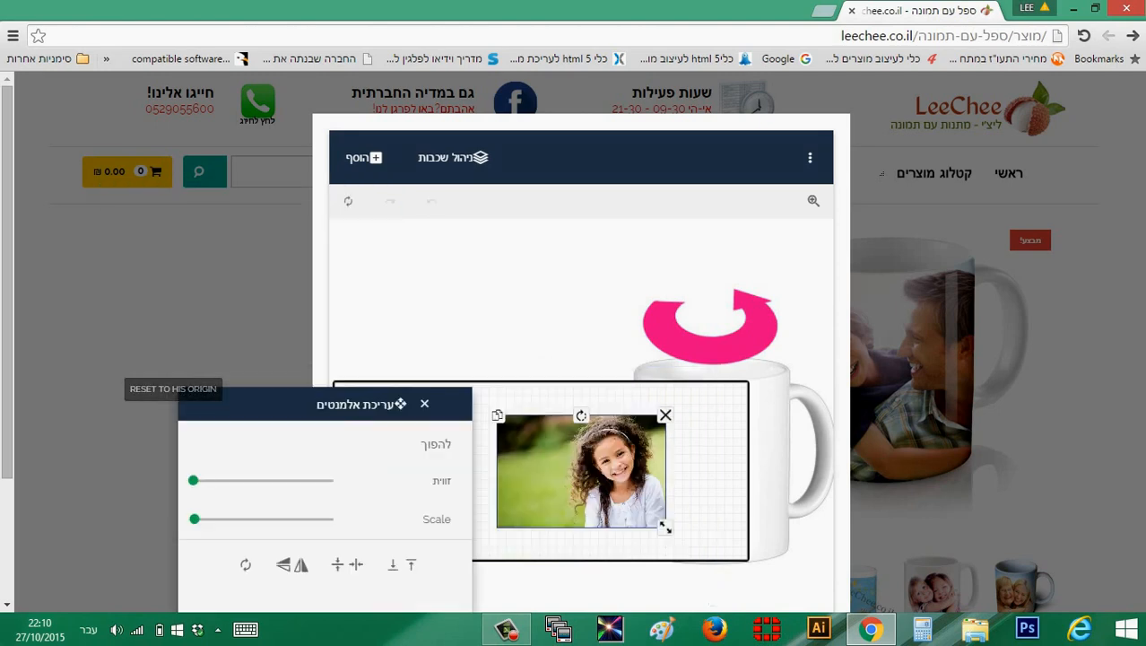
Enlarge and reposition the girl's photo so it covers the full height of the mug's print area
left_click_drag(269, 403, 228, 211)
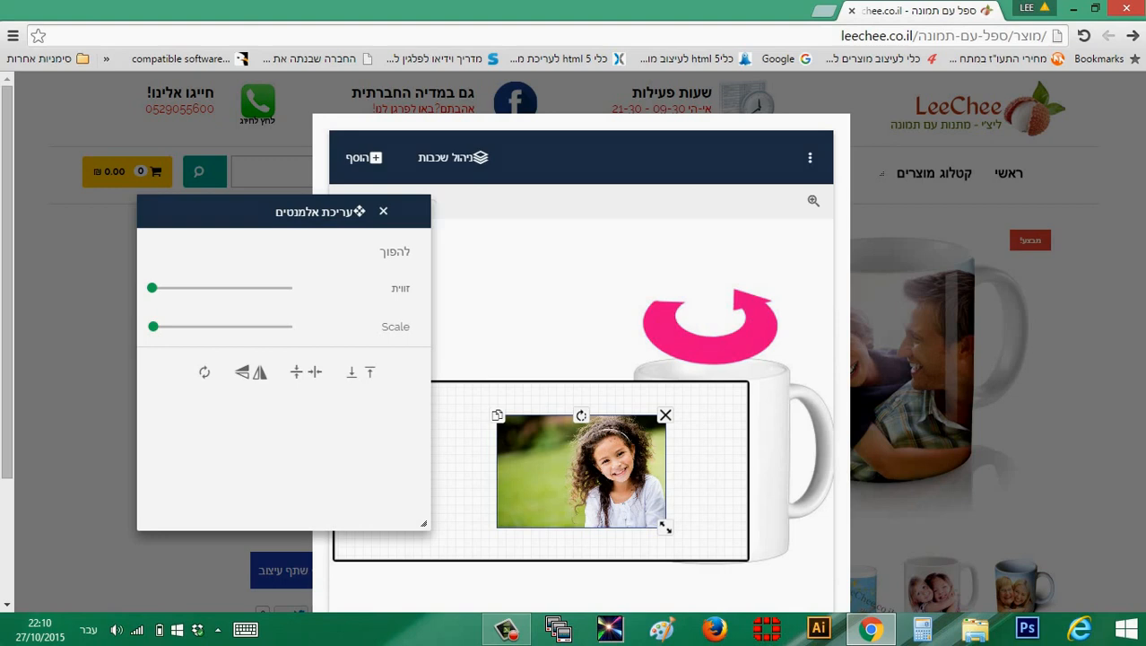
mouse_move(153, 327)
left_mouse_down()
mouse_move(187, 326)
mouse_move(157, 327)
left_mouse_up()
left_click_drag(681, 457, 502, 339)
left_click_drag(673, 533, 703, 567)
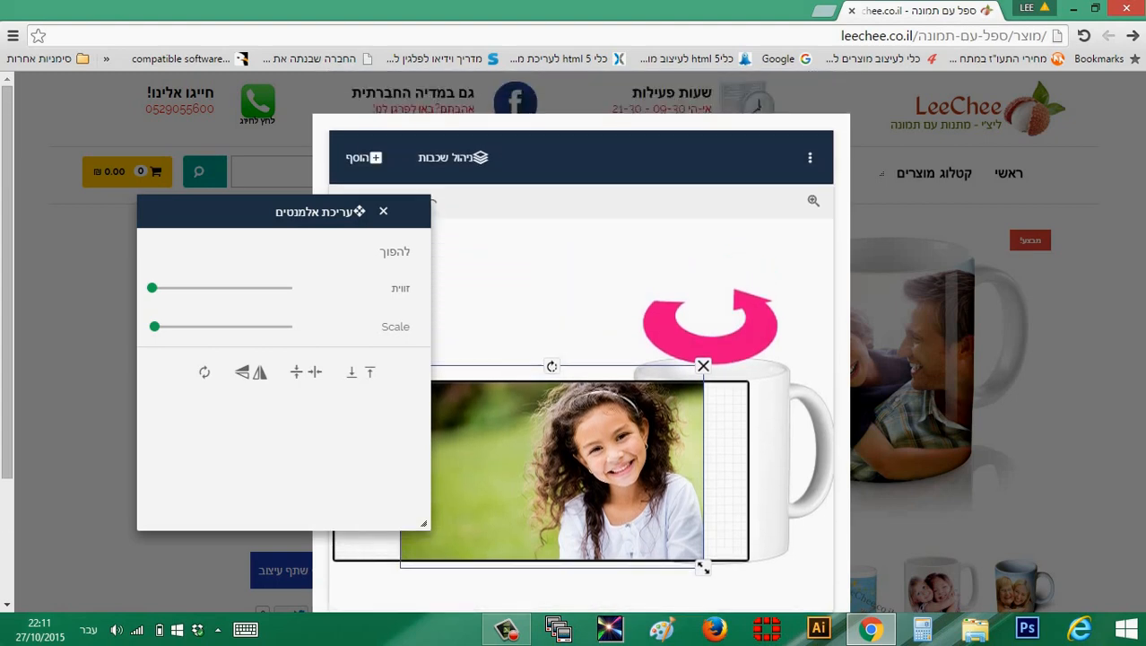
left_click(383, 211)
Add the text "מזל טוב" to the mug design
left_click(364, 157)
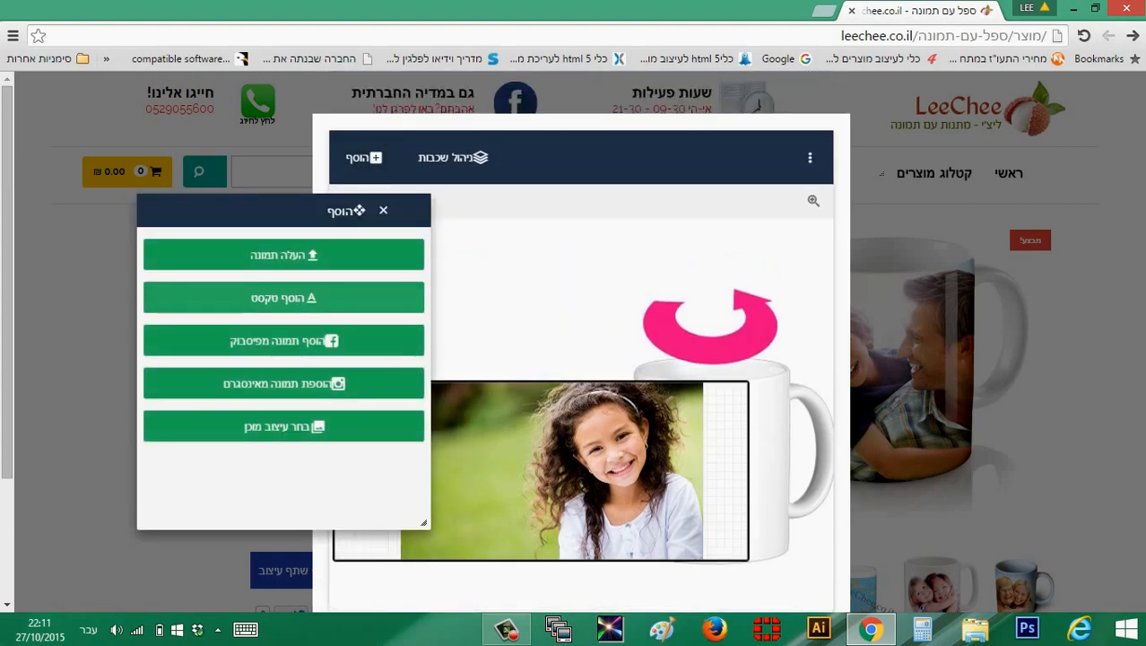
left_click(375, 299)
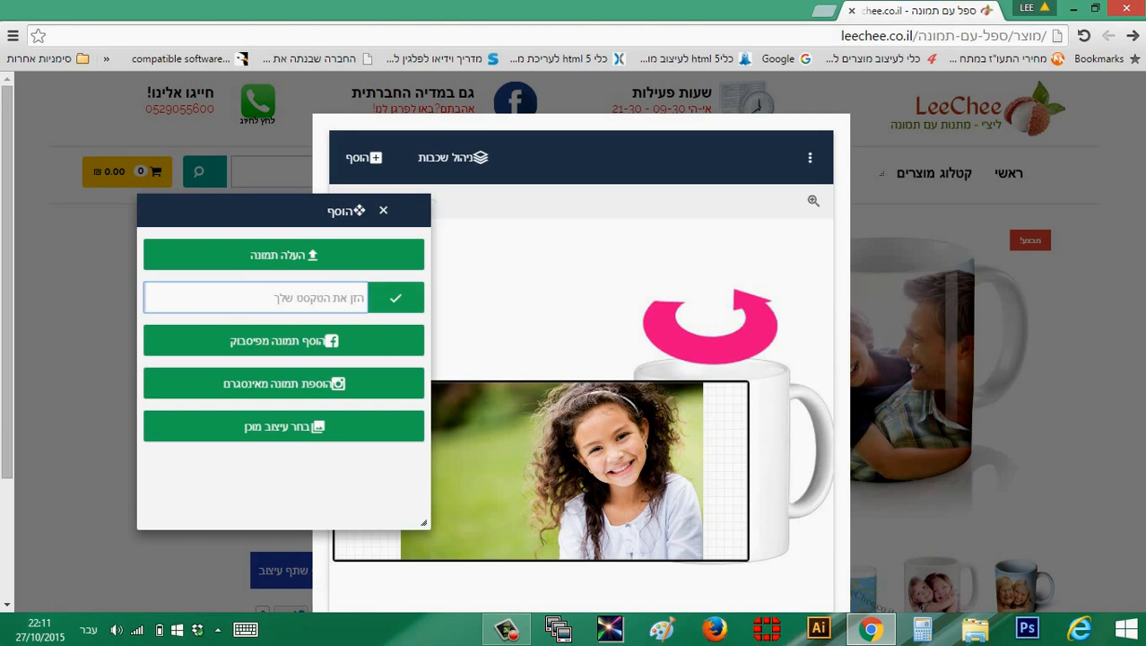
type("מזל טוב")
key("Return")
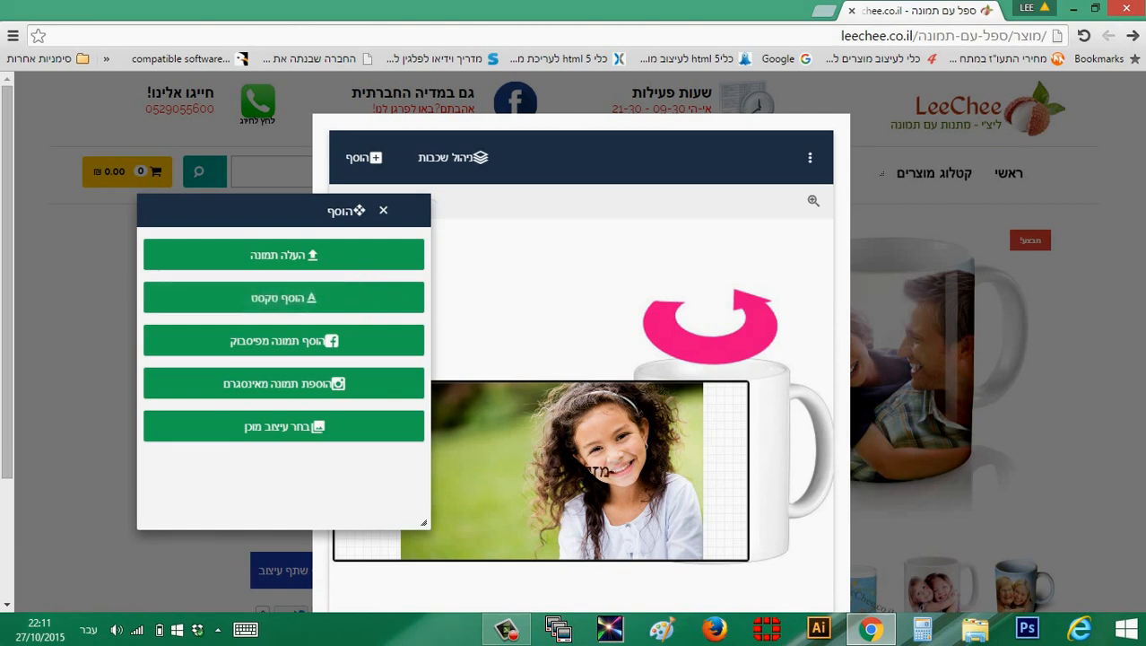
Move the "מזל טוב" text near the photo's top edge and enlarge it, and colour it teal
left_click_drag(587, 471, 549, 411)
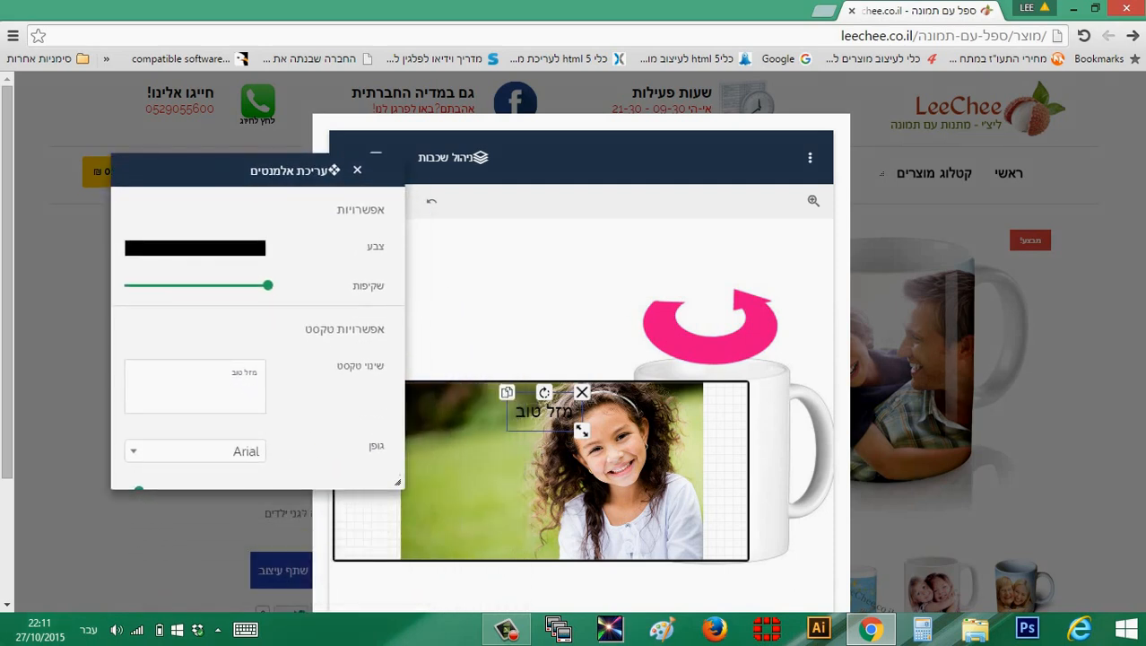
left_click_drag(582, 431, 611, 441)
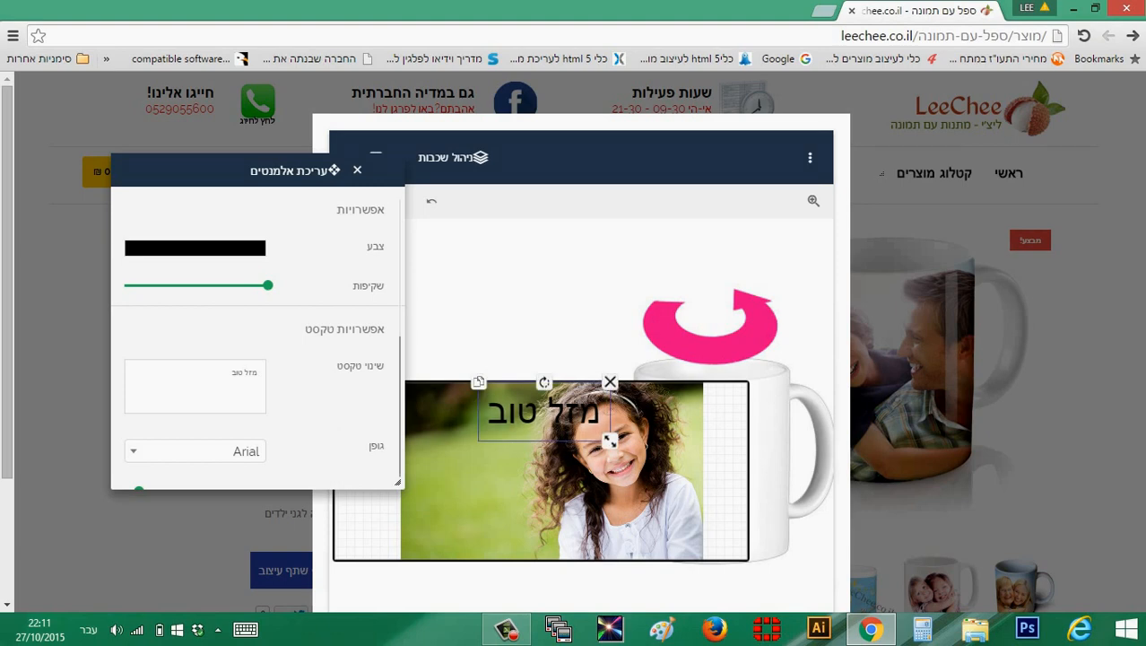
left_click(196, 249)
left_click_drag(230, 274, 251, 311)
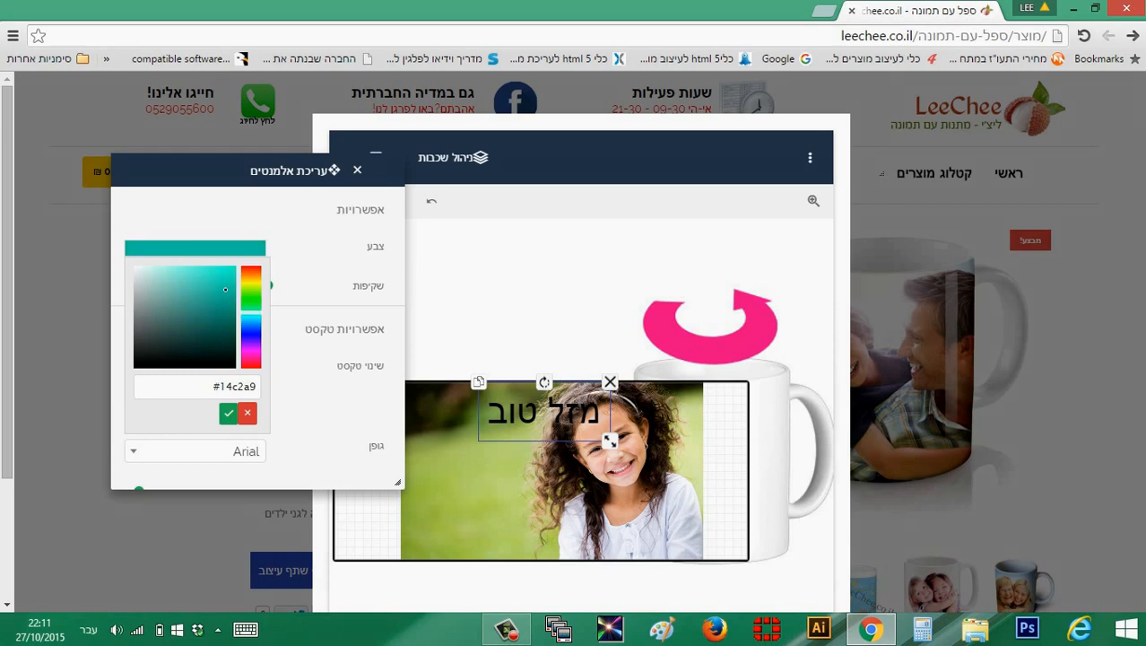
left_click(228, 413)
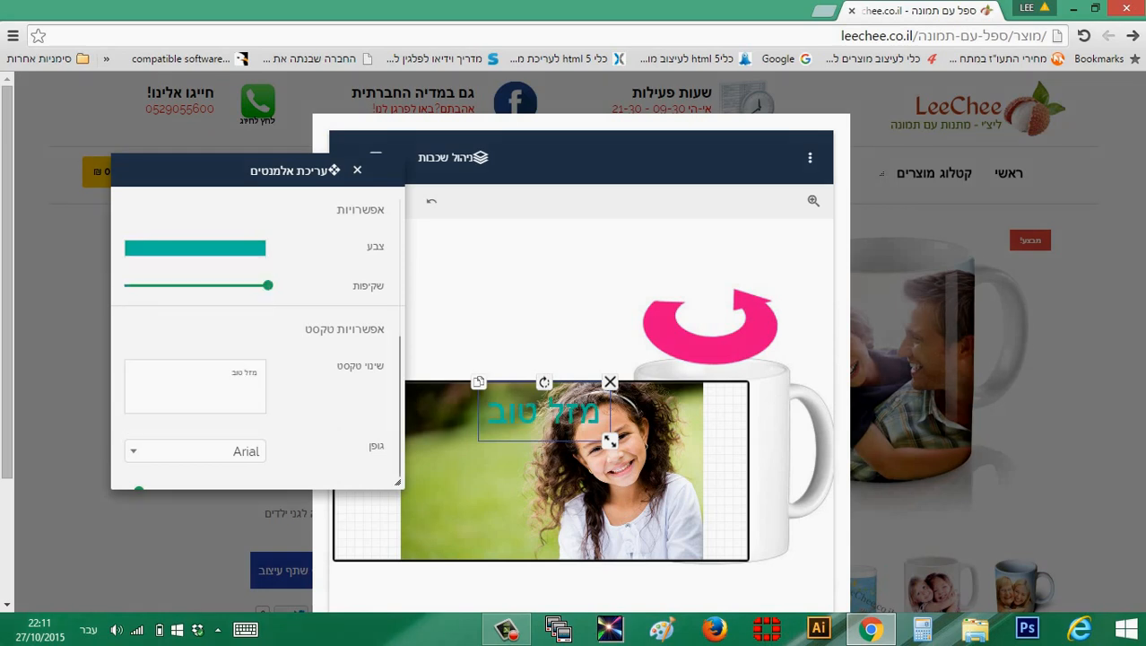
Set the text's font to Verdana and style it bold and underlined
scroll(257, 332, "down", 2)
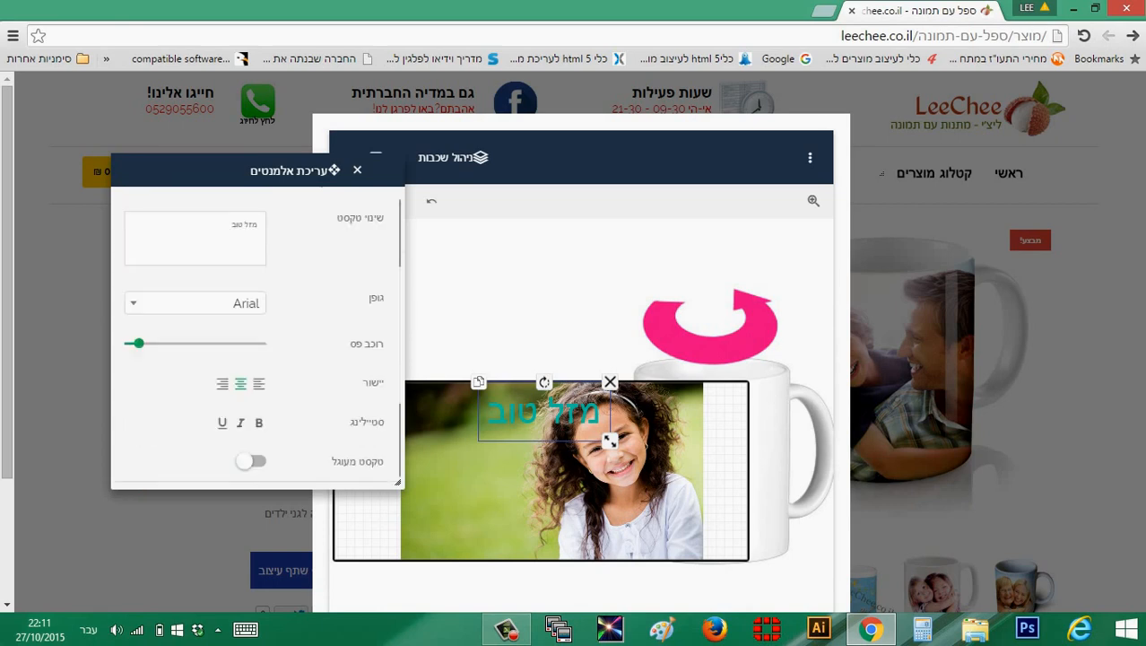
left_click(195, 268)
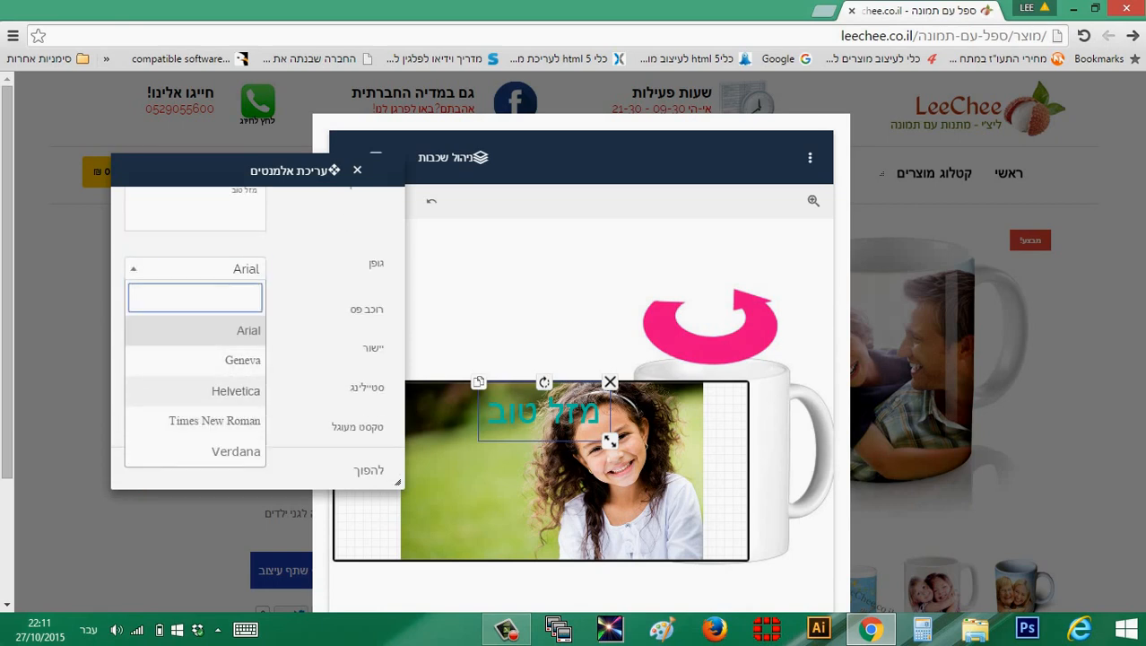
left_click(195, 451)
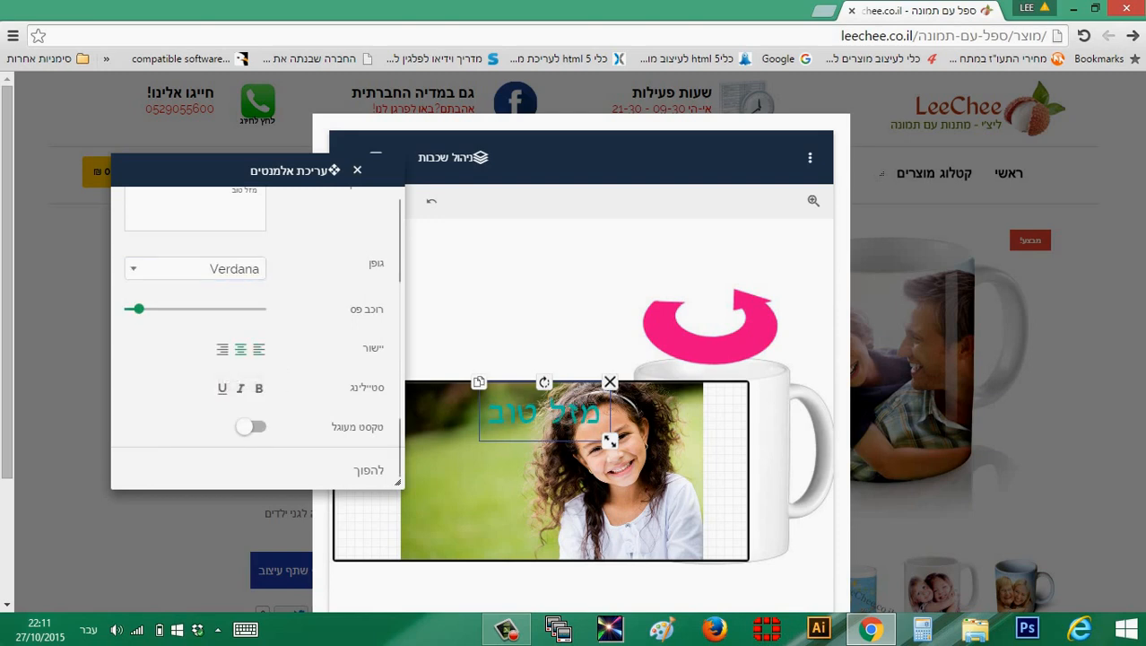
left_click(259, 389)
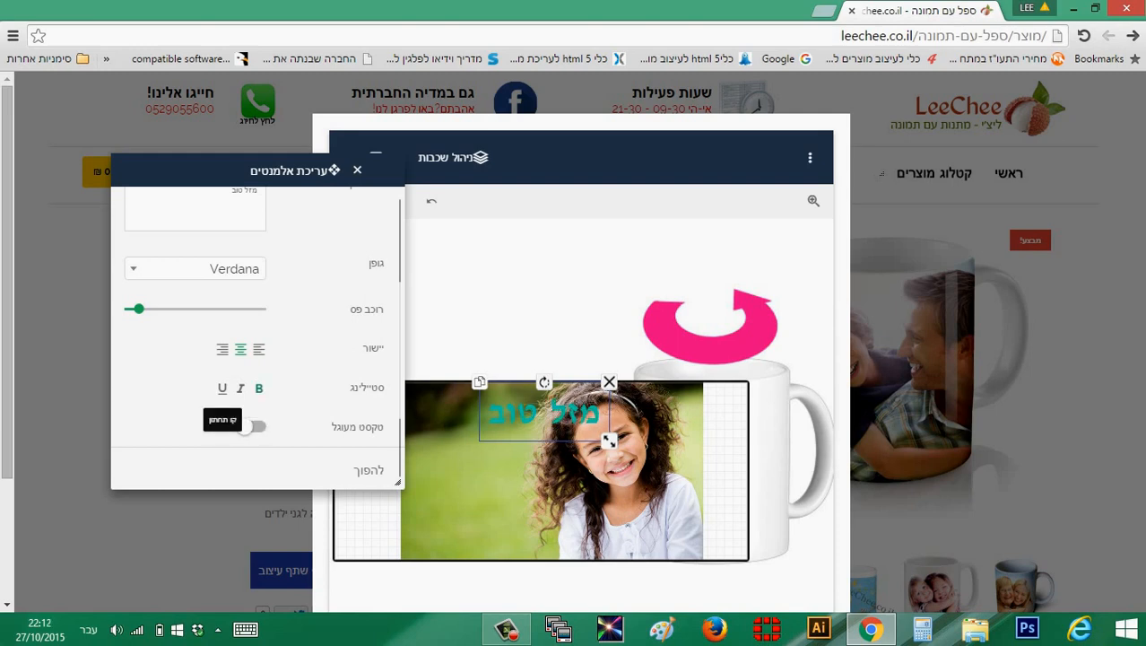
left_click(223, 387)
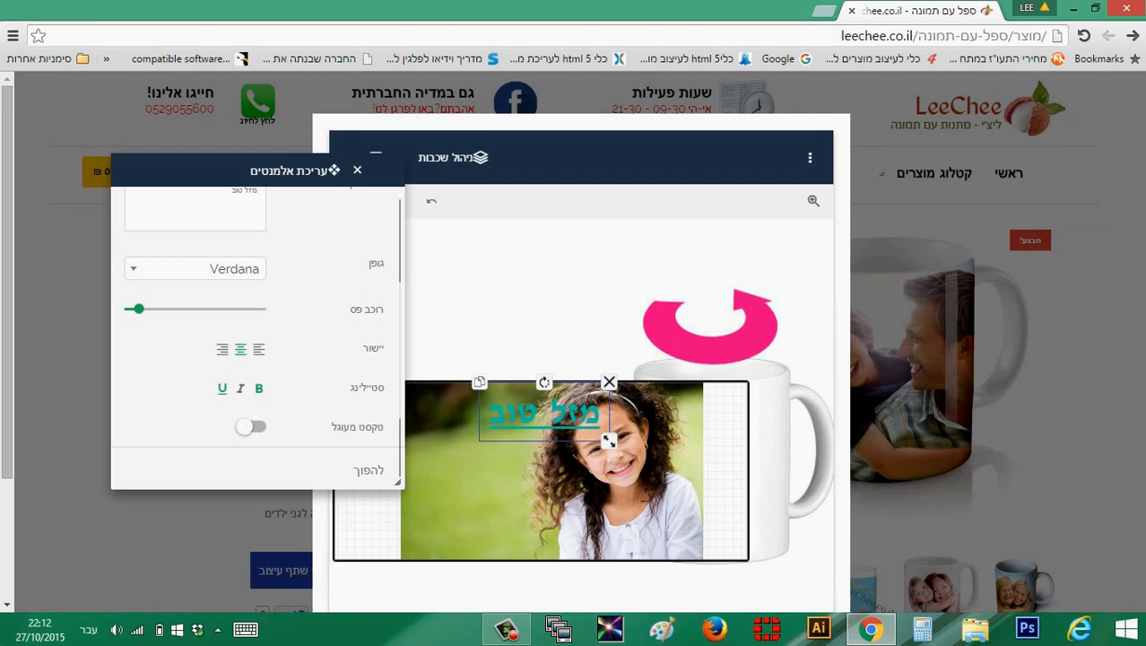
Try the curved text option on the "מזל טוב" text, switch it off again and look over the remaining text options
left_click(247, 426)
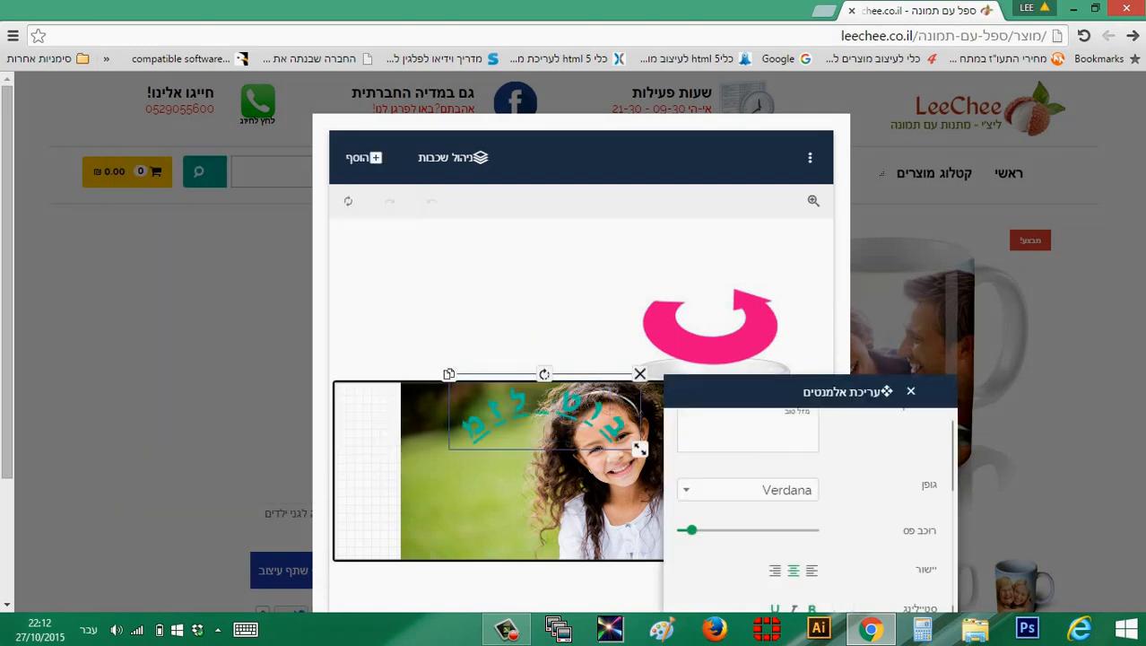
left_click_drag(847, 391, 287, 182)
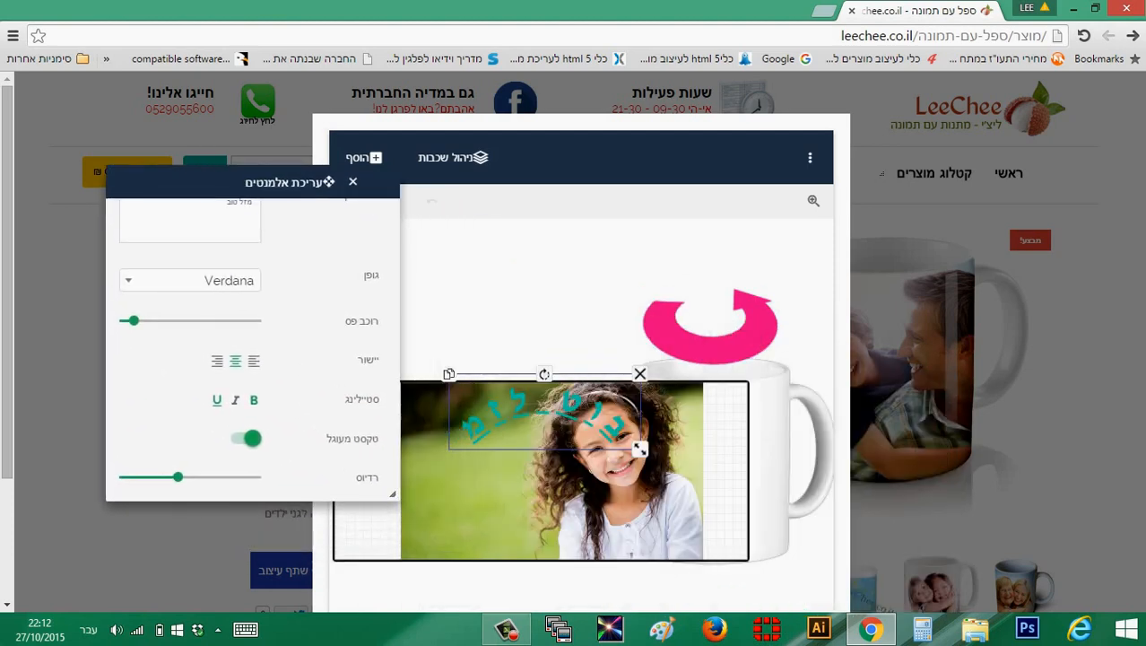
left_click(247, 438)
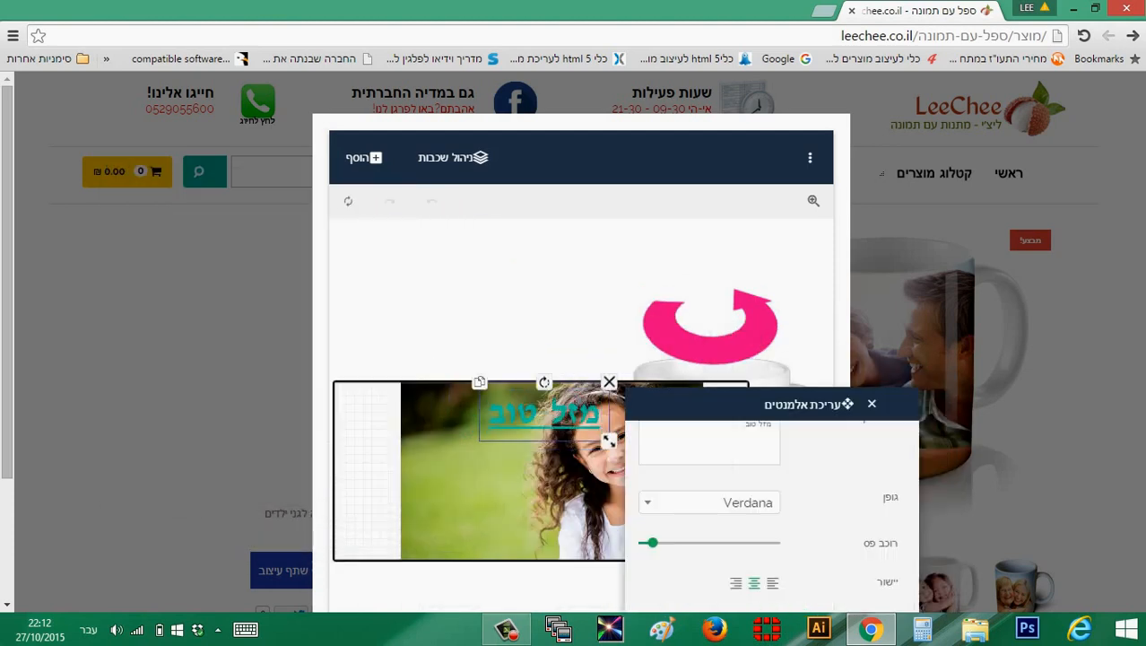
left_click_drag(820, 404, 287, 173)
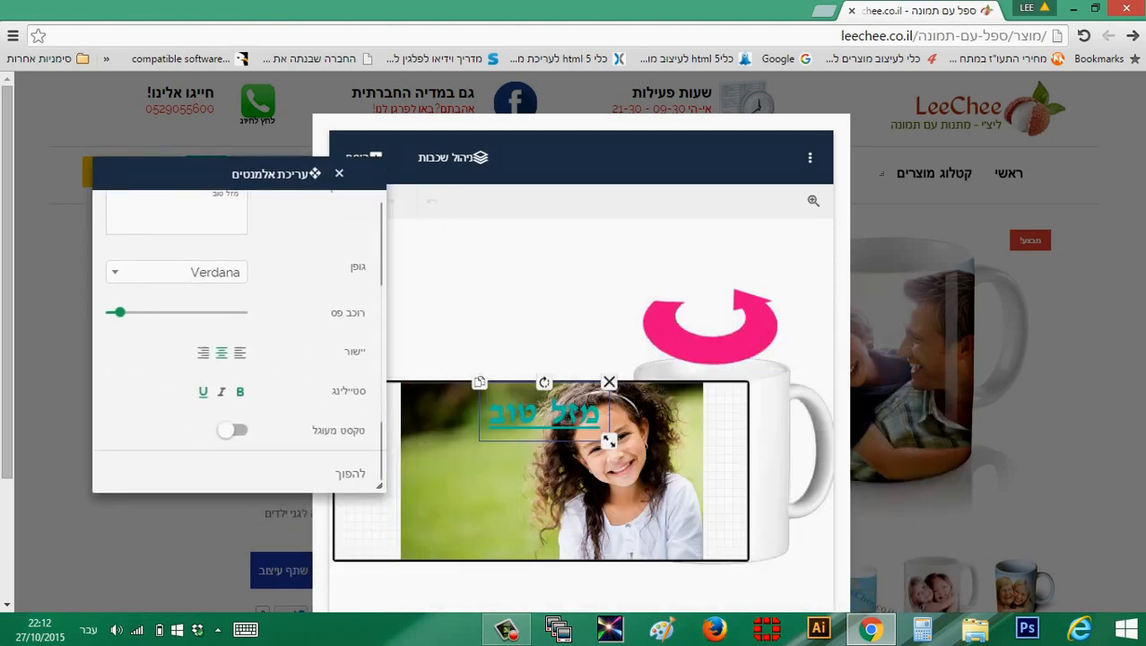
scroll(236, 341, "down", 2)
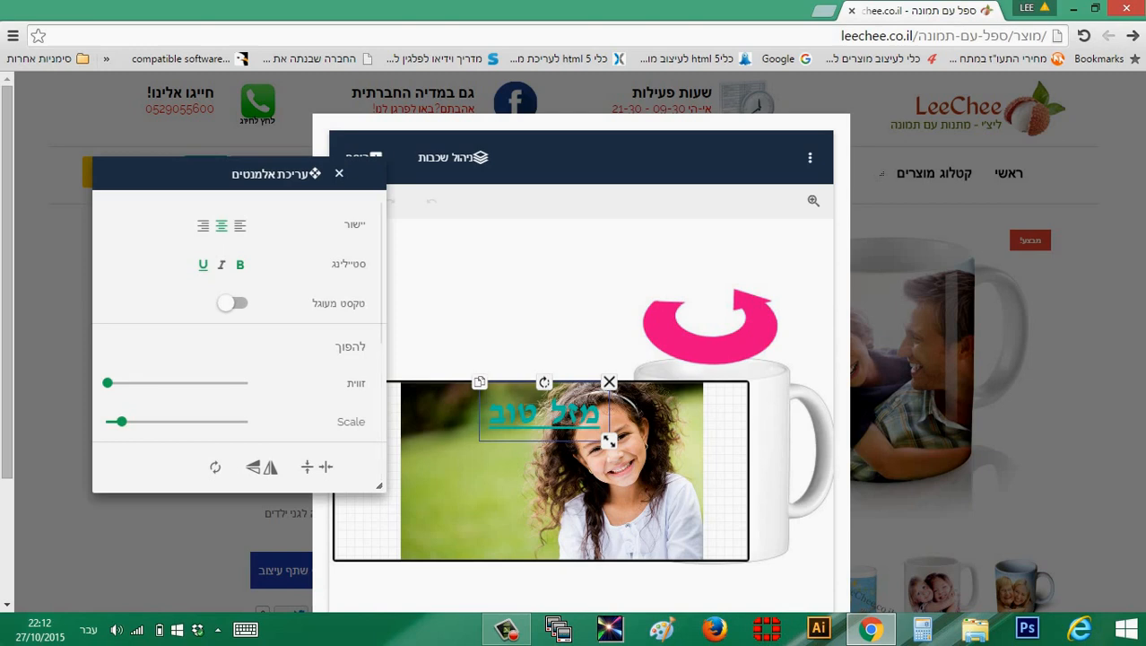
scroll(236, 341, "up", 1)
scroll(236, 341, "up", 3)
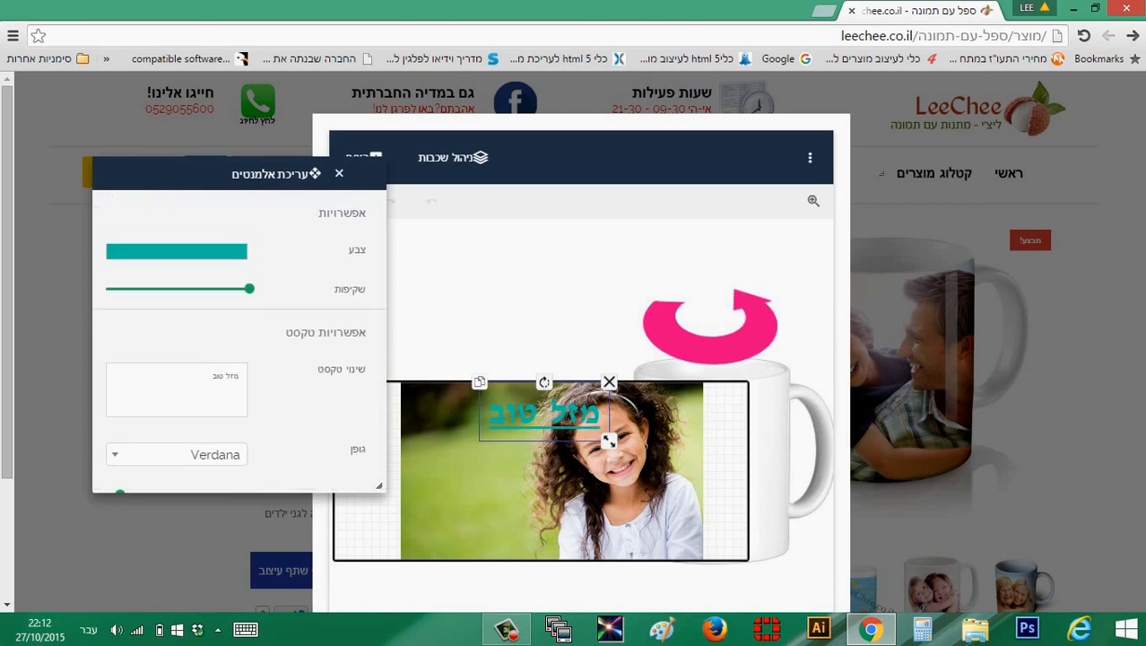
Delete the girl's photo from the mug design, leaving the "מזל טוב" text in place
left_click(339, 173)
left_click(554, 475)
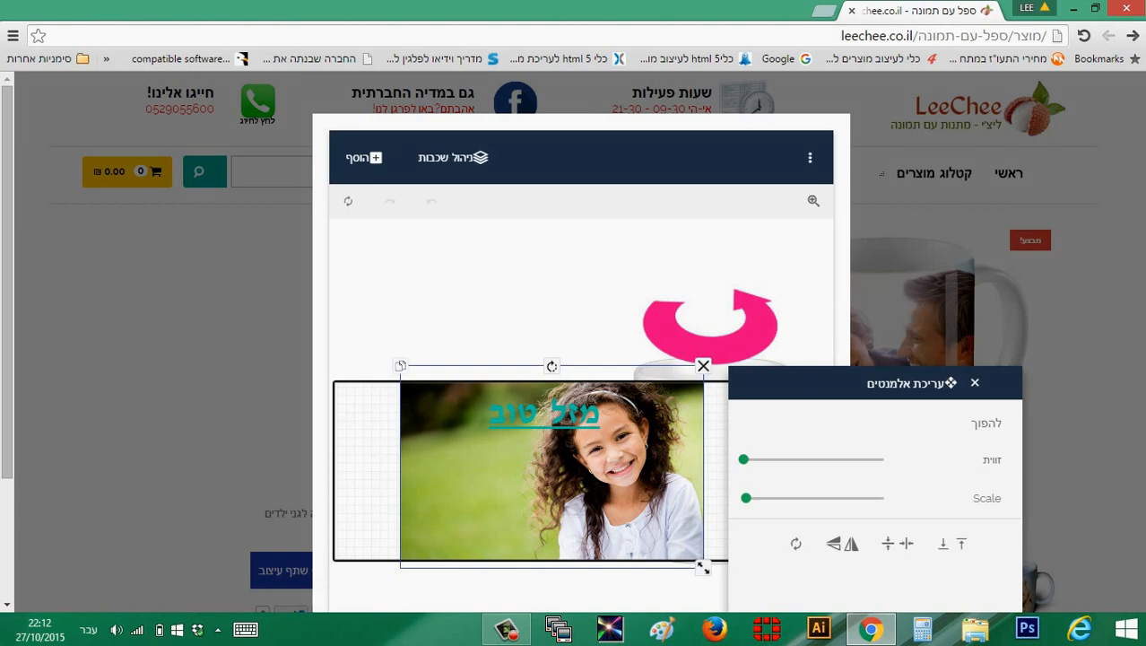
left_click(703, 366)
Browse the recent images and feed from Instagram, and add the rock-carved façade photo to the mug
left_click(364, 158)
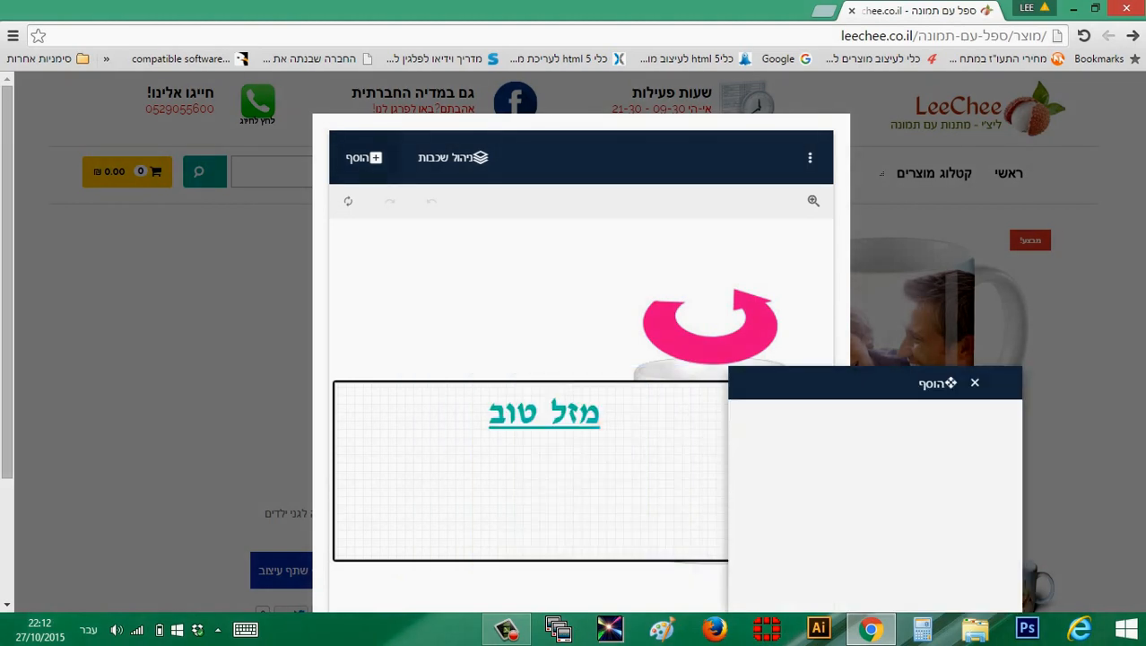
left_click_drag(906, 383, 209, 148)
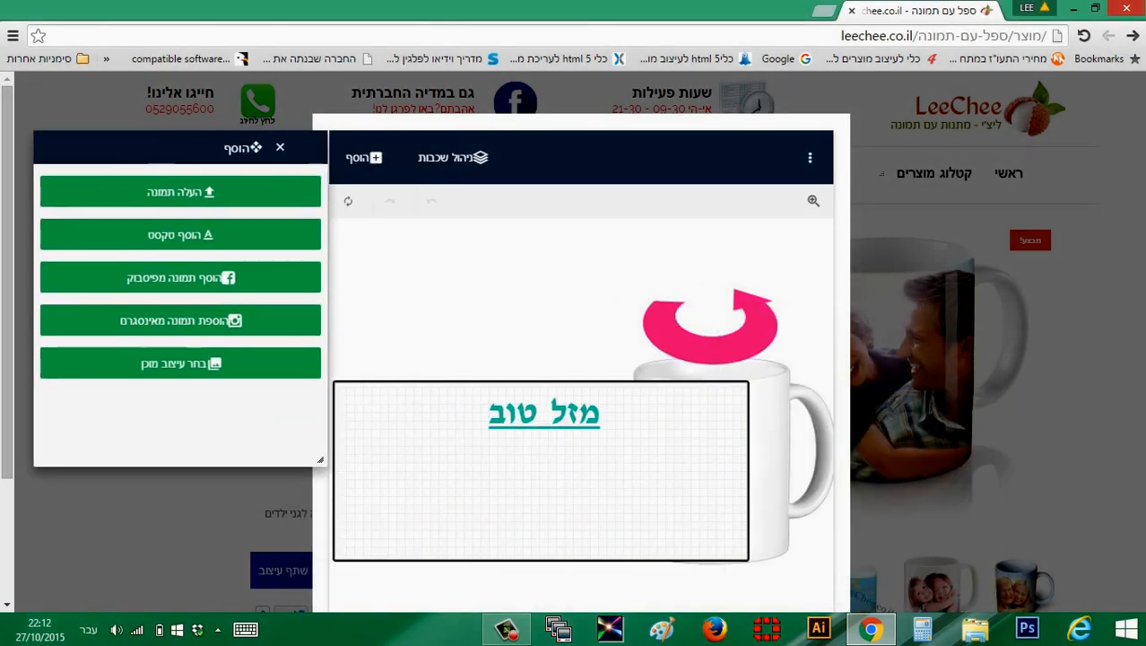
left_click(174, 319)
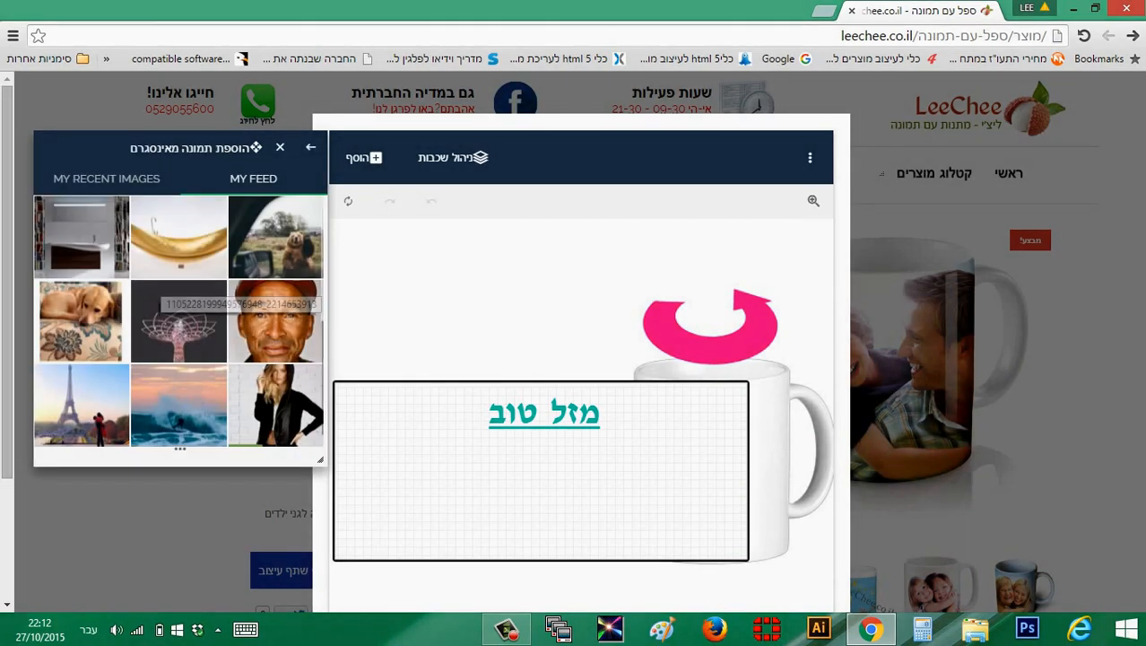
left_click(107, 178)
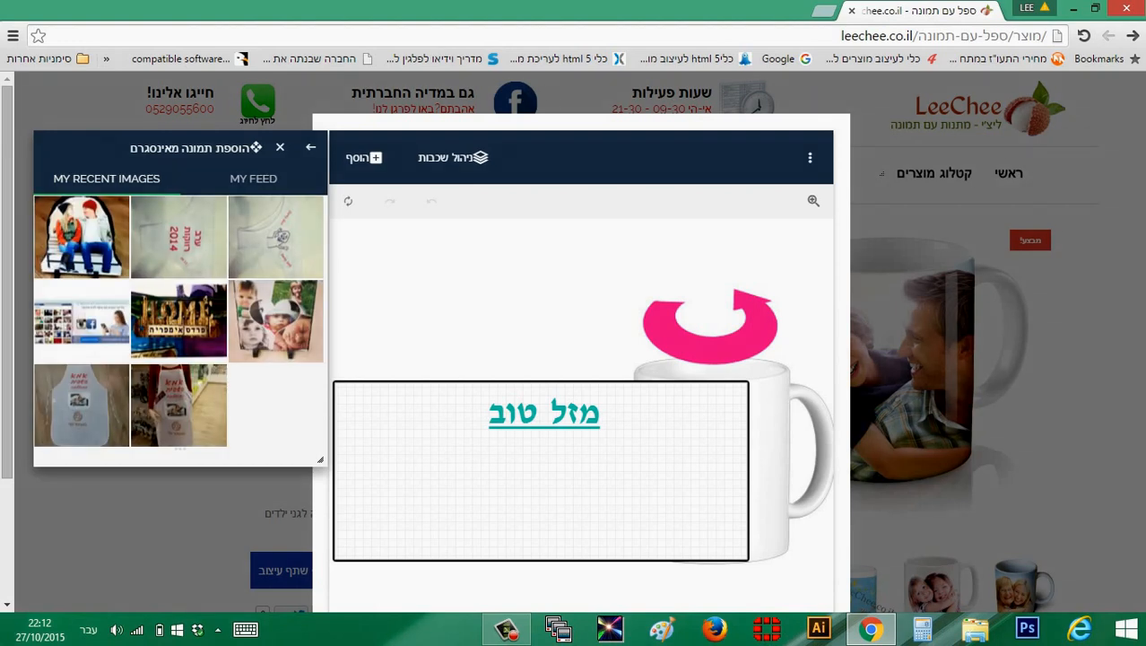
left_click(254, 179)
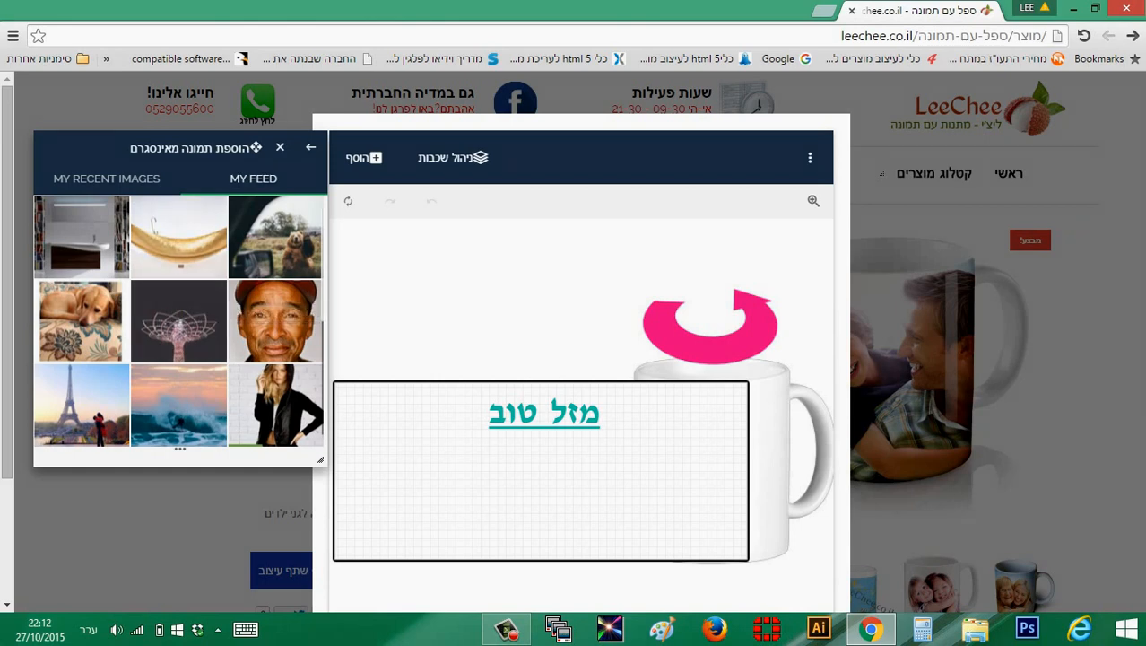
scroll(177, 321, "down", 3)
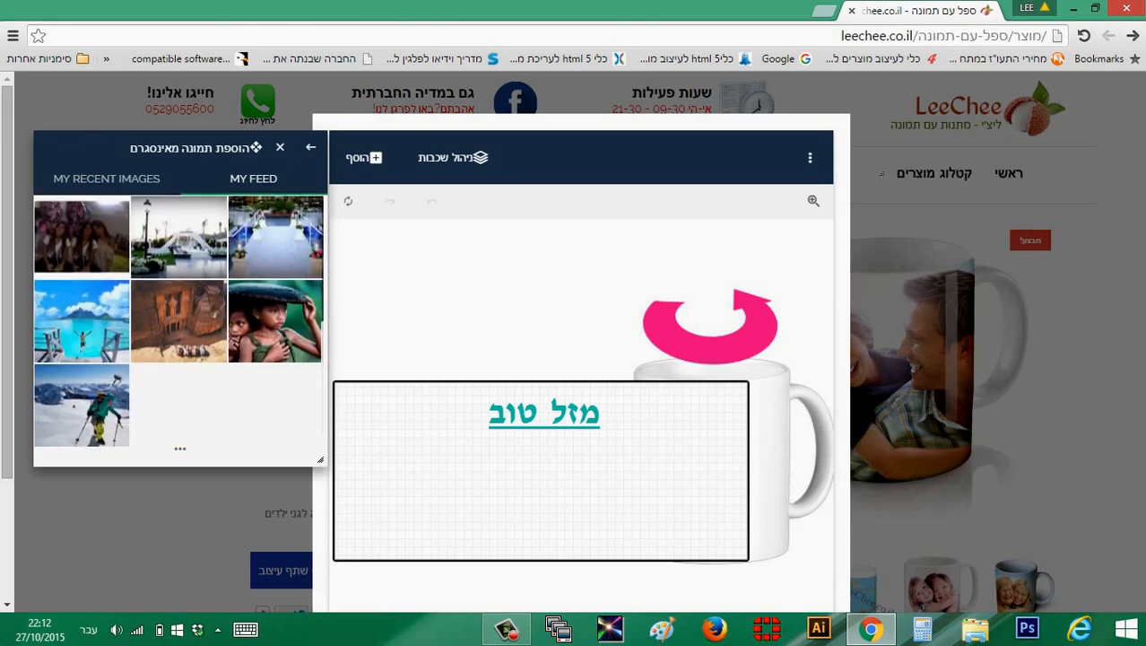
left_click(179, 321)
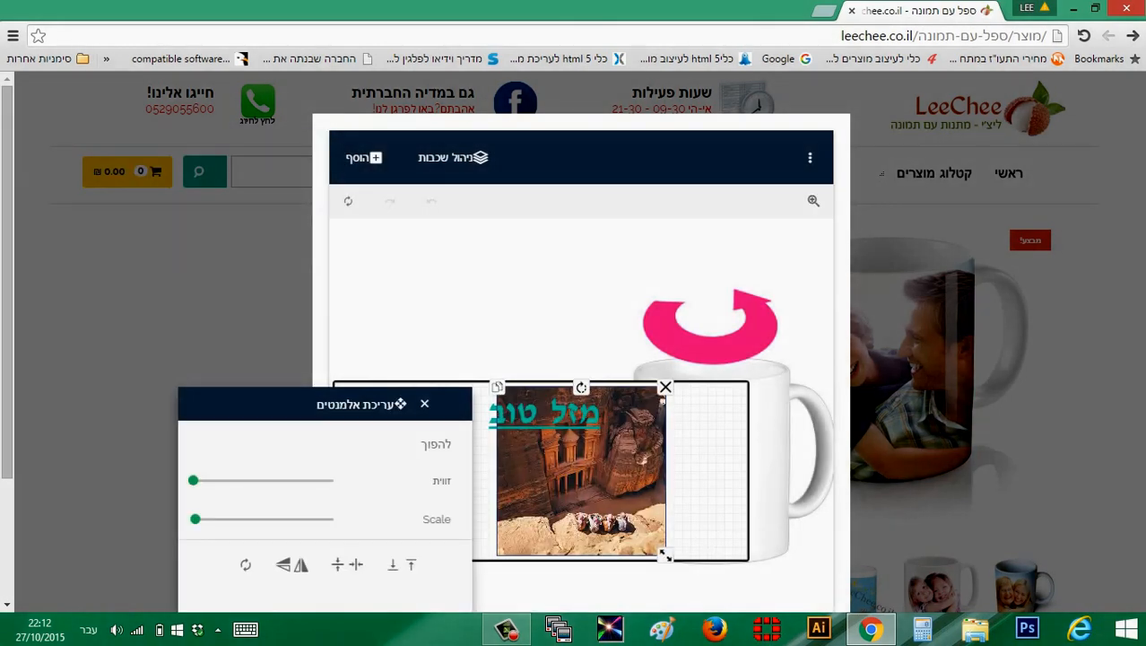
mouse_move(664, 555)
left_mouse_down()
mouse_move(627, 539)
mouse_move(705, 615)
mouse_move(664, 573)
left_mouse_up()
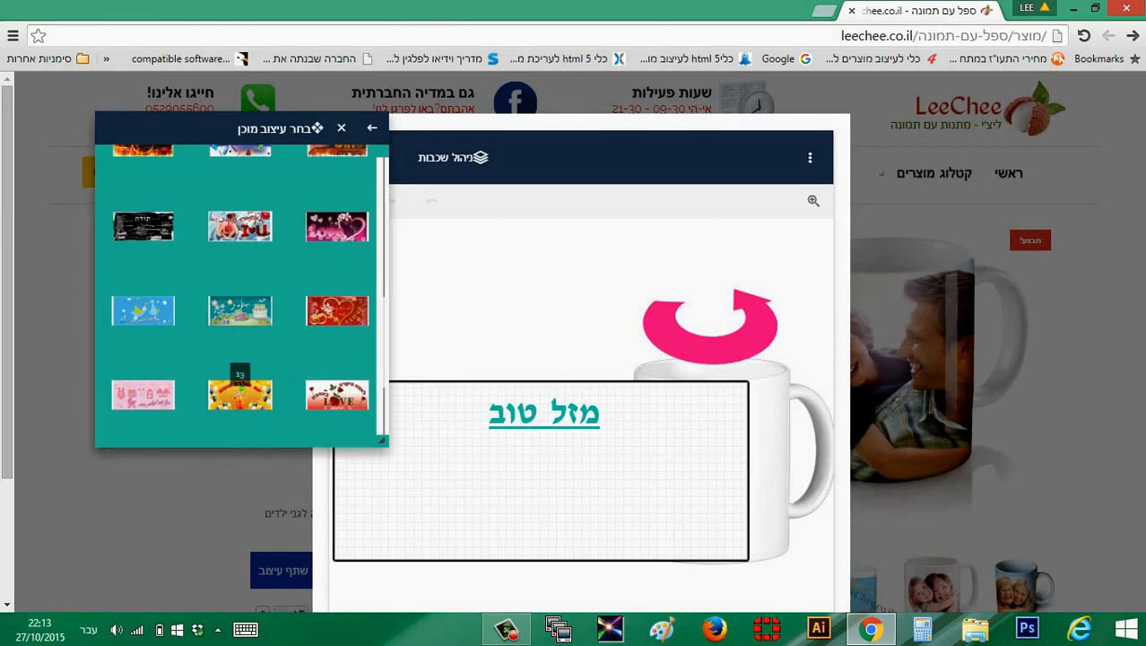
Place the ready-made red heart design "יום נישואים שמח" on the mug and enlarge it to fill the print area
left_click(336, 395)
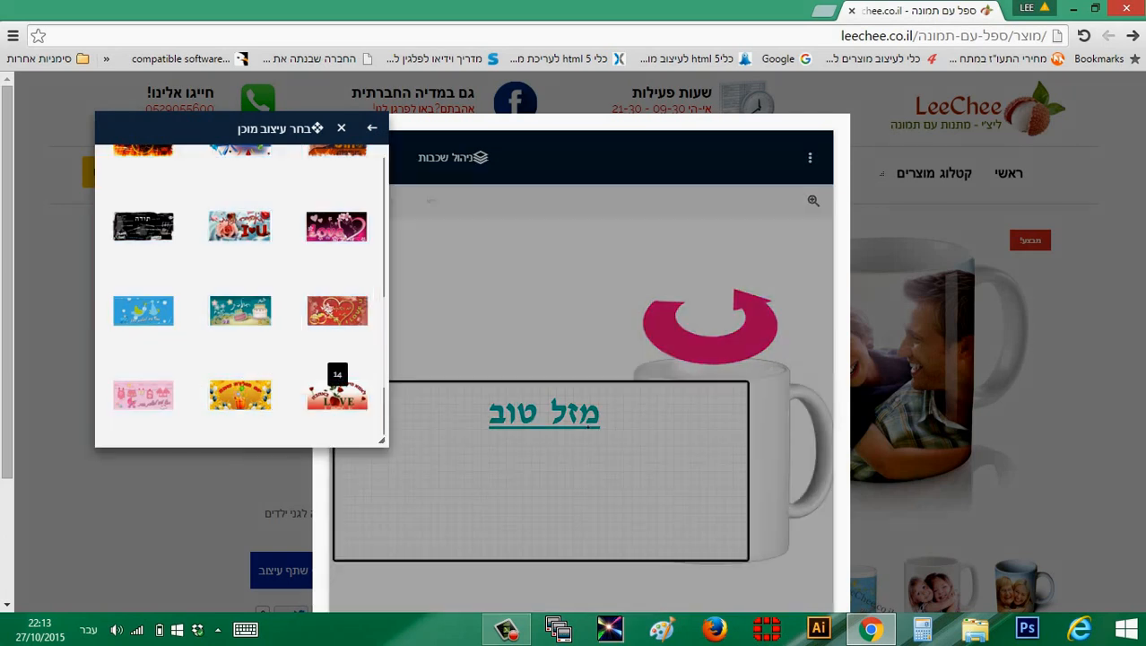
left_click_drag(583, 475, 528, 464)
left_click_drag(693, 539, 740, 560)
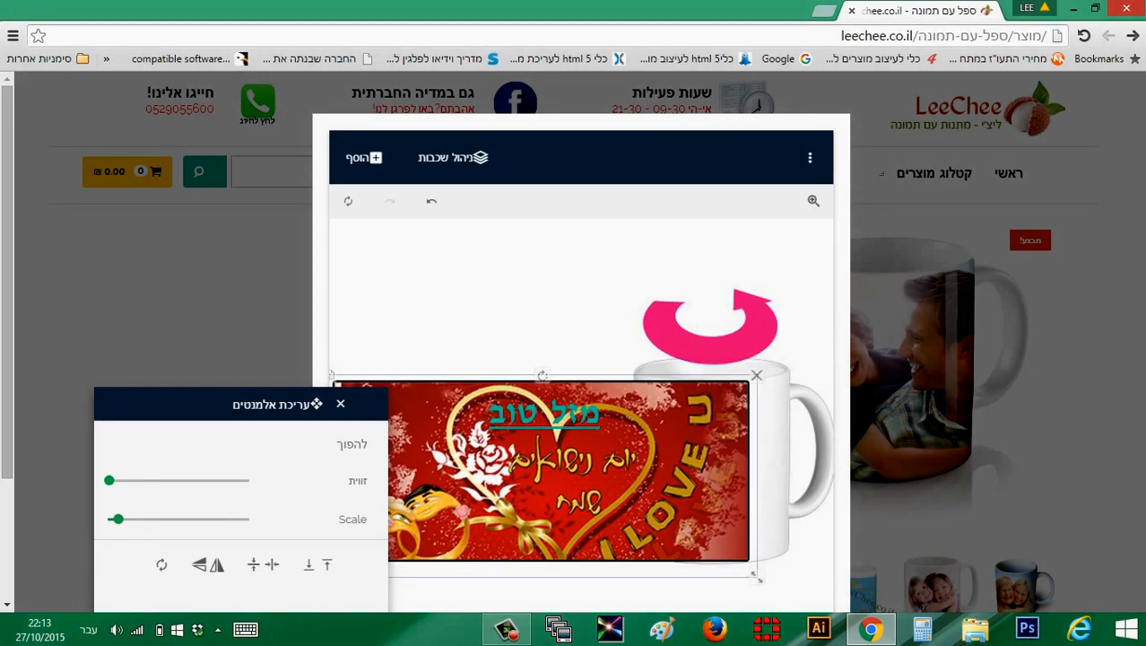
Move the "מזל טוב" text off the heart towards the design's upper-left corner
left_click(481, 433)
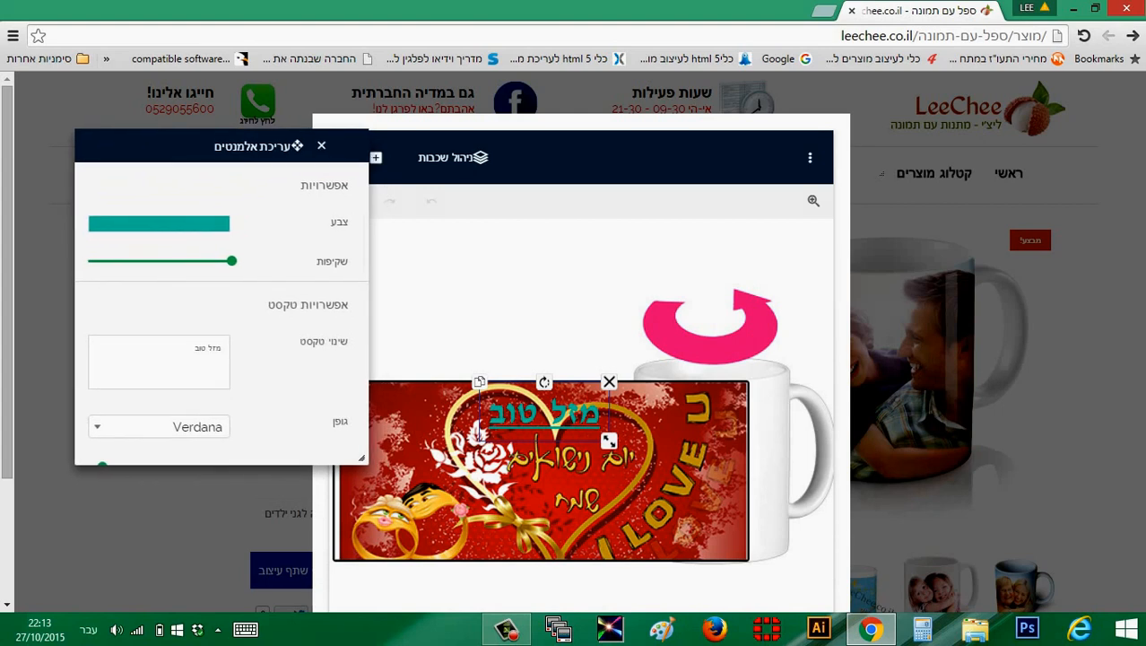
left_click_drag(480, 433, 340, 433)
left_click_drag(405, 414, 430, 410)
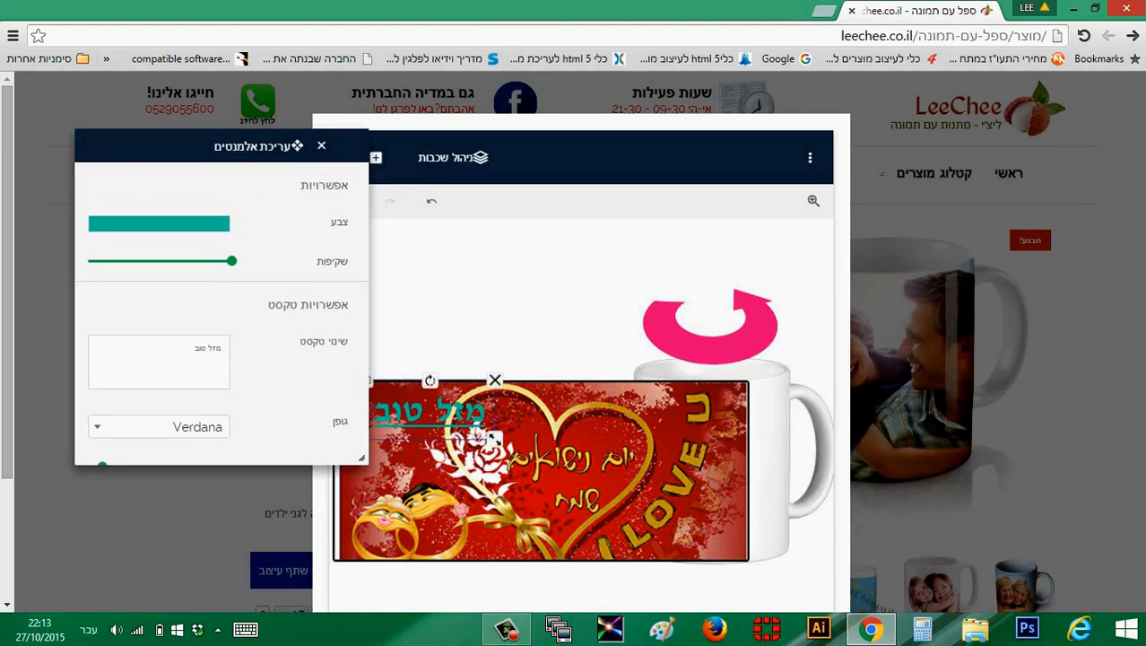
Delete the "מזל טוב" text and the ready-made heart design to empty the mug's print area
left_click(494, 380)
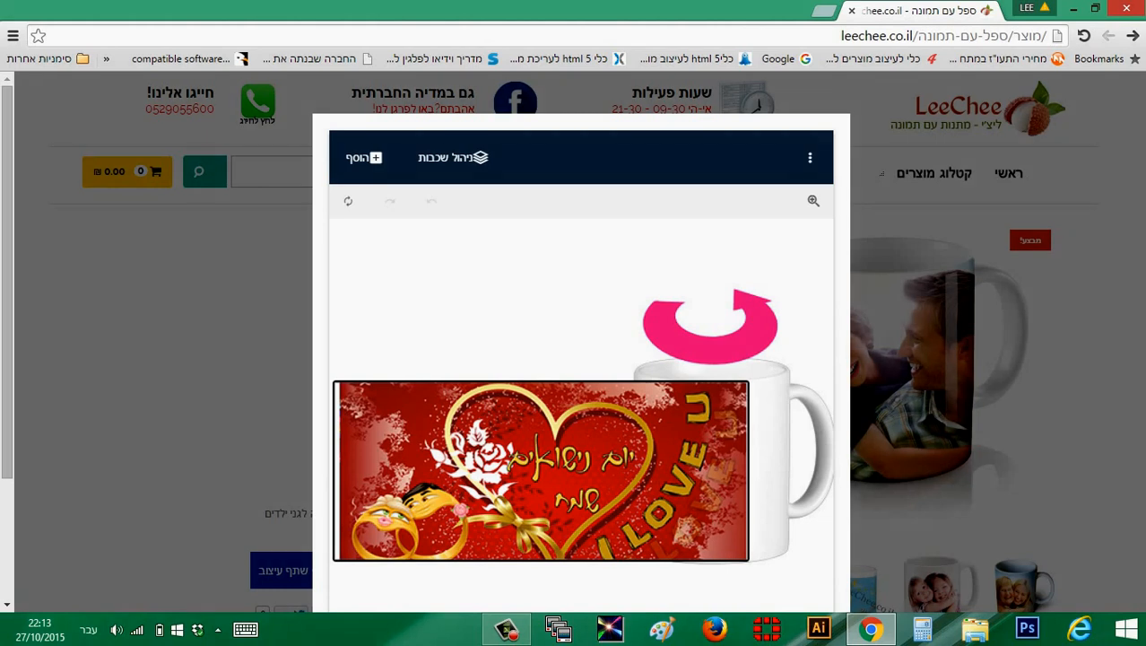
left_click_drag(538, 470, 510, 467)
left_click(726, 368)
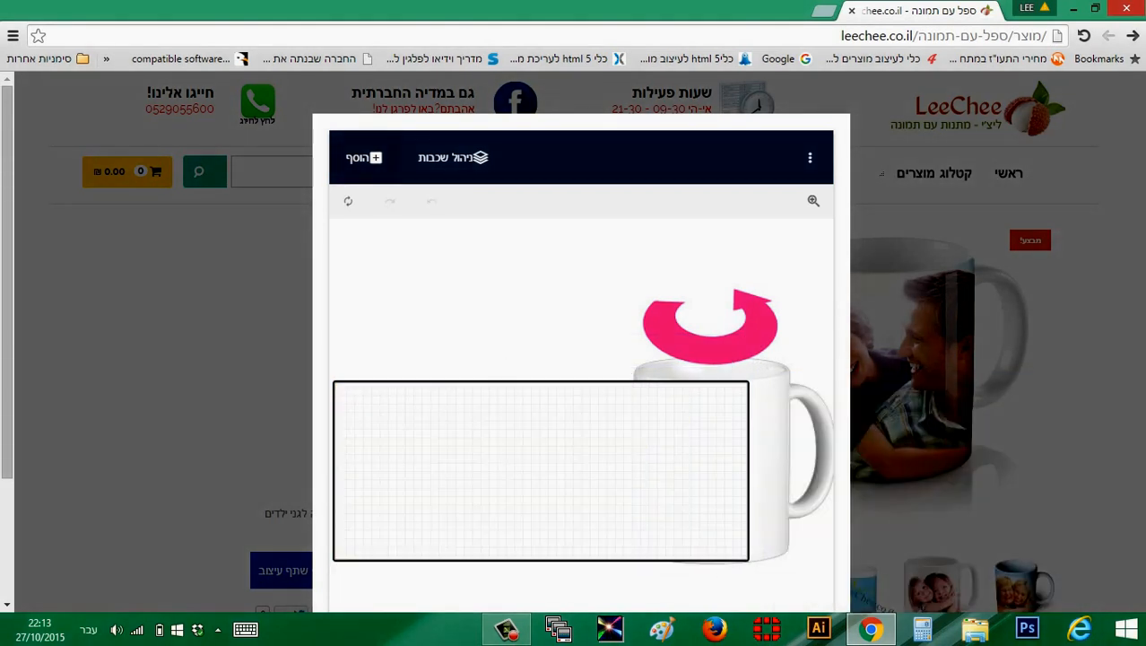
Upload the PNG photo of the girl from the Data (D:) drive to the mug design
left_click(364, 158)
left_click_drag(1000, 390, 266, 198)
left_click(189, 243)
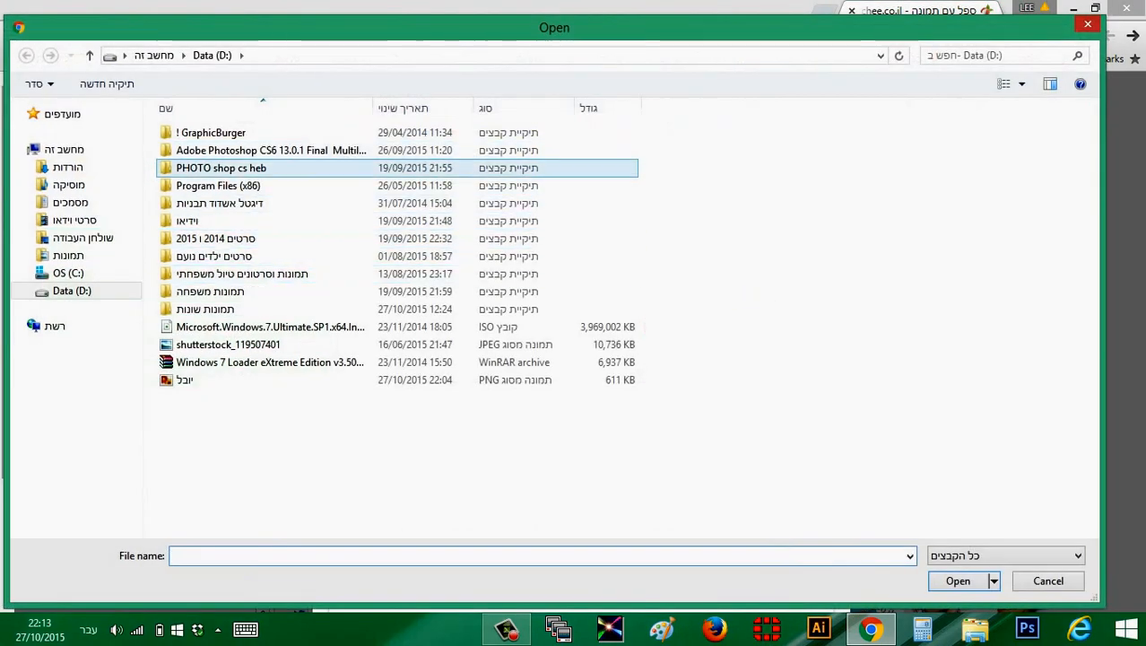
left_click(183, 379)
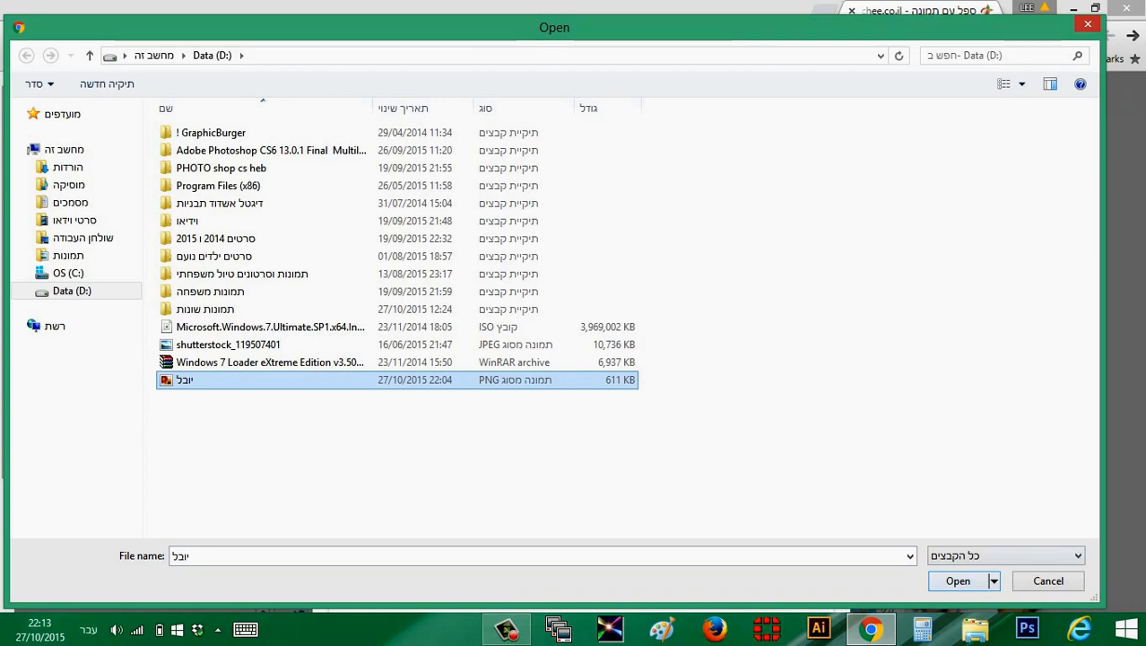
left_click(957, 580)
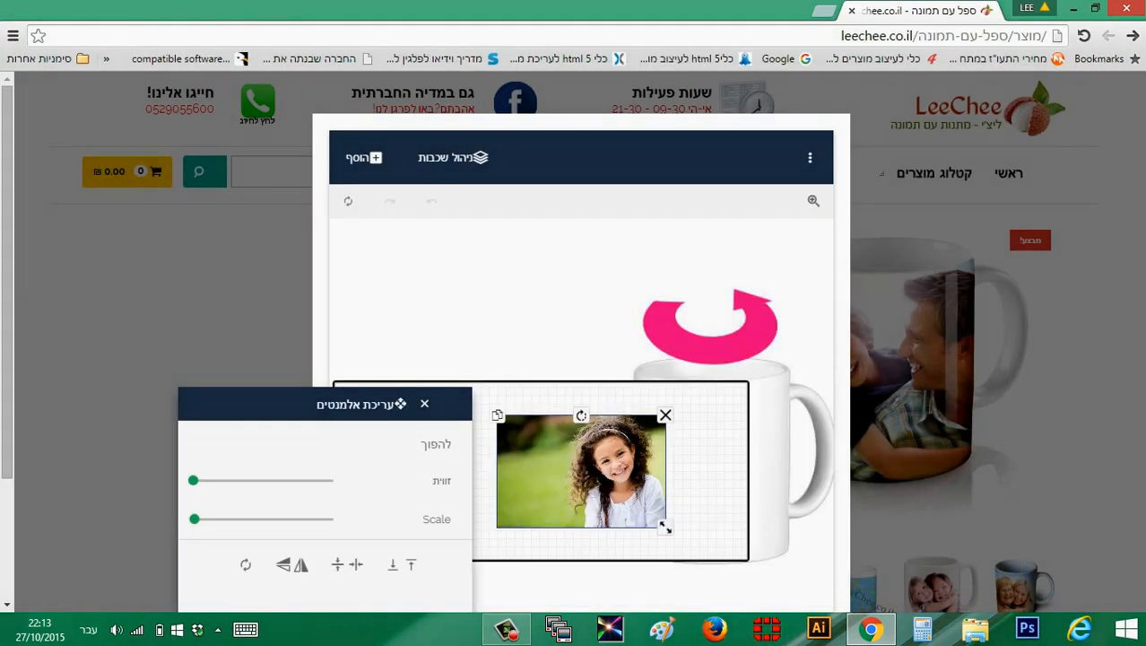
Enlarge and reposition the girl's photo so it covers the print area's full height and most of its width
left_click_drag(581, 471, 516, 436)
left_click_drag(599, 492, 651, 541)
left_click_drag(359, 405, 281, 101)
left_click(346, 101)
Add a new text element reading "מזל טוב" to the mug design
left_click(363, 157)
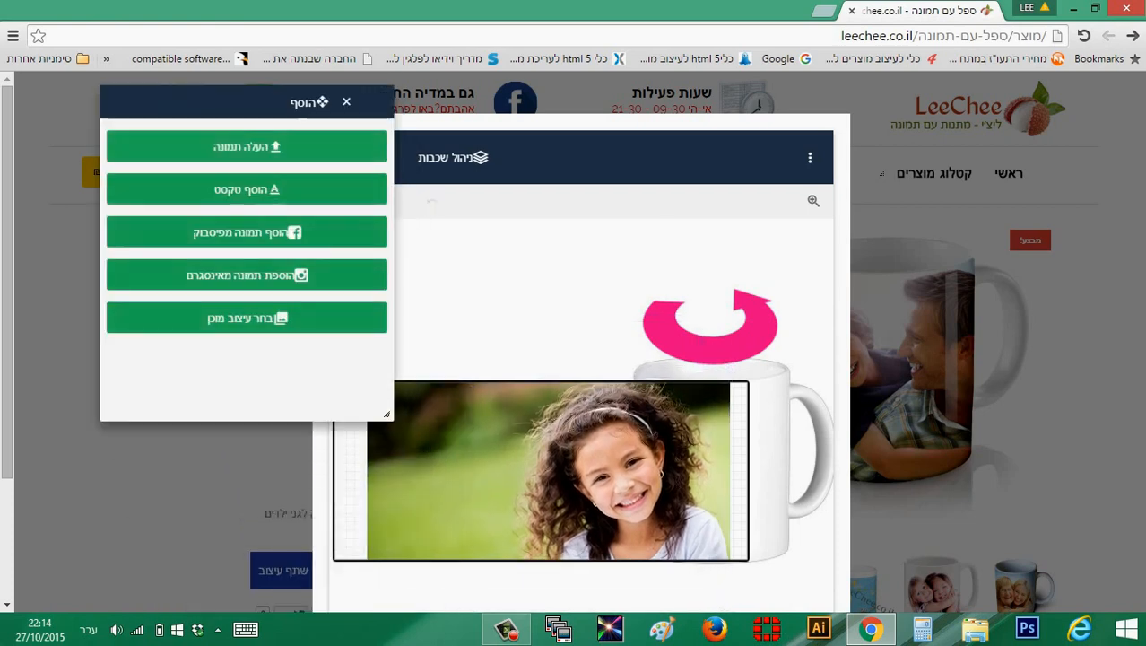
left_click(247, 190)
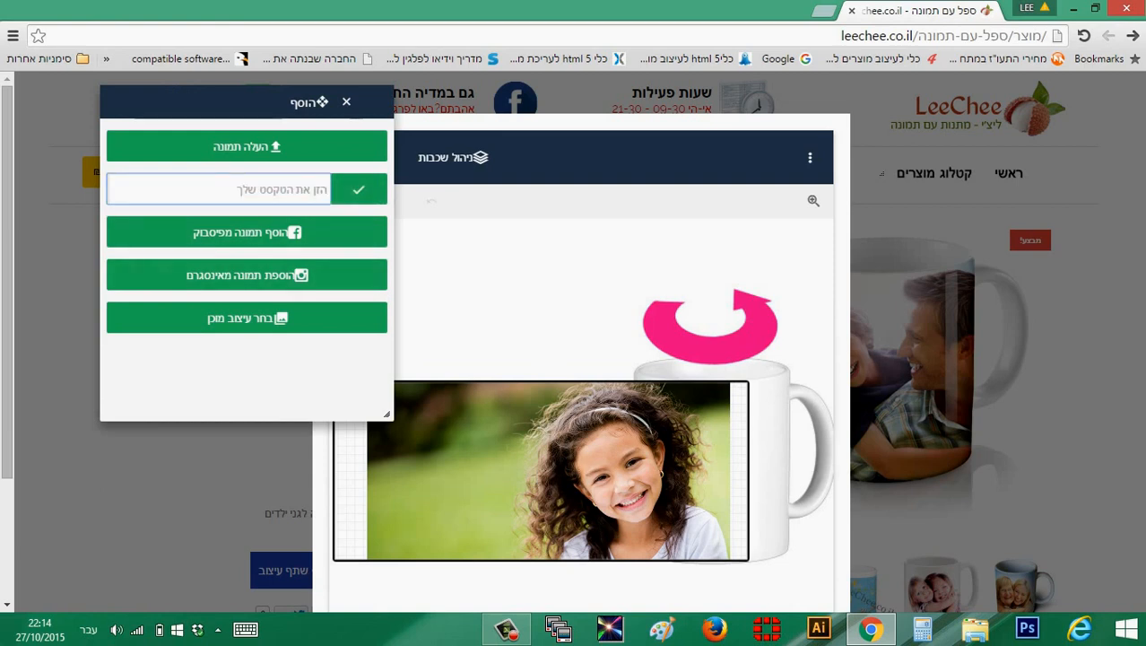
type("מזל טוב")
key("Return")
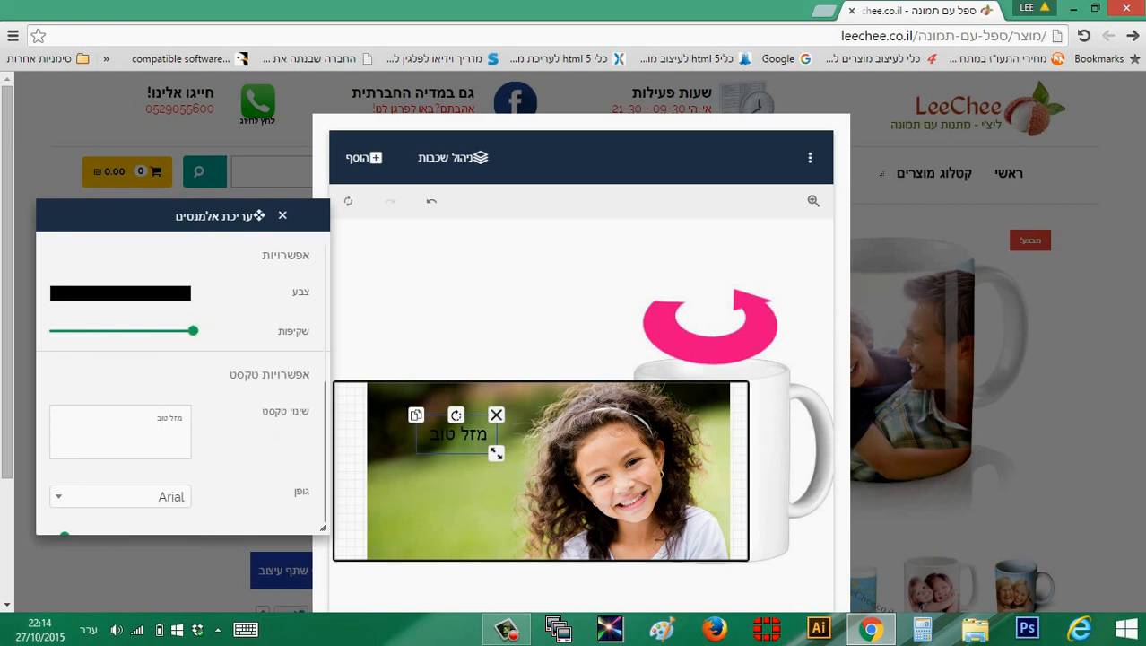
Colour the new "מזל טוב" text light blue, #3fadf5
left_click(120, 293)
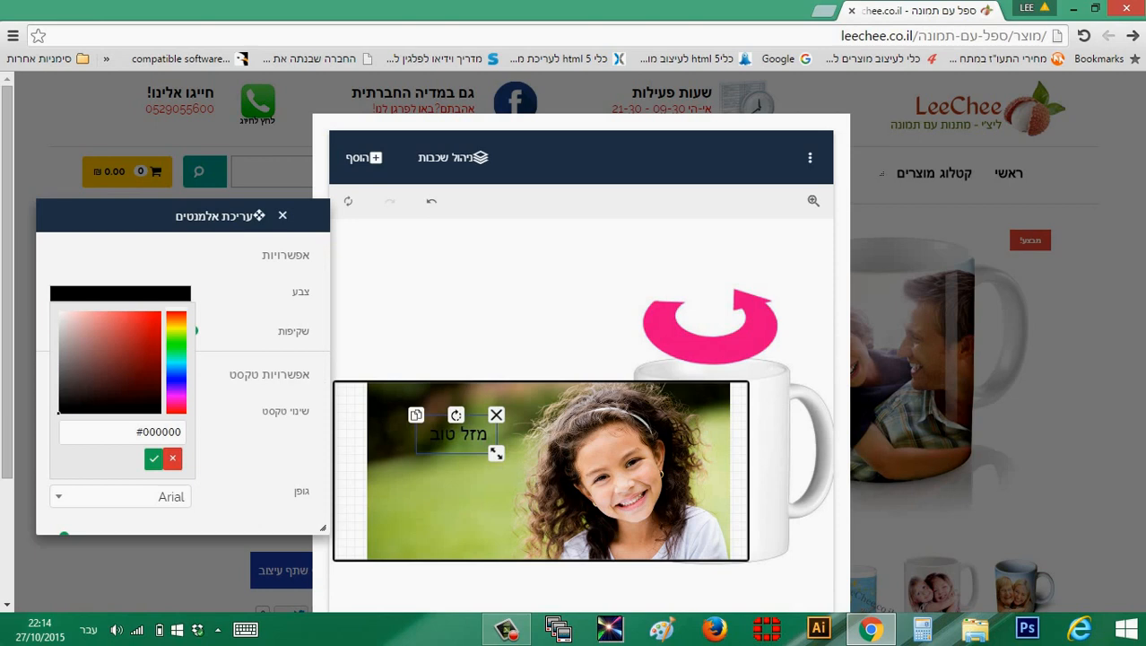
left_click(140, 325)
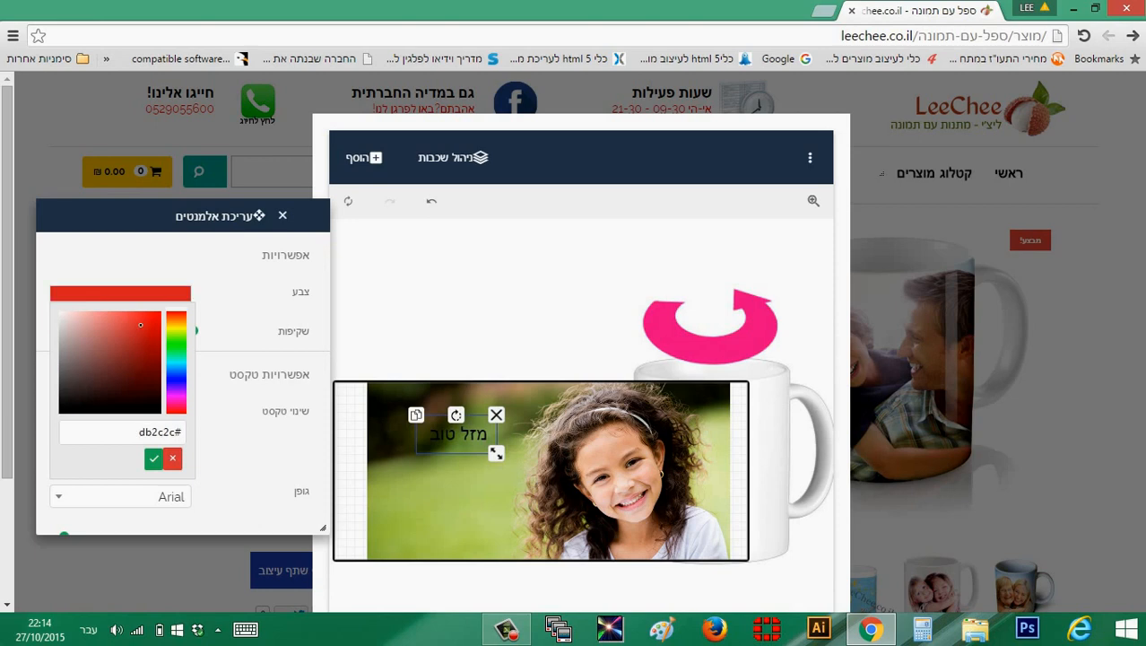
left_click(176, 369)
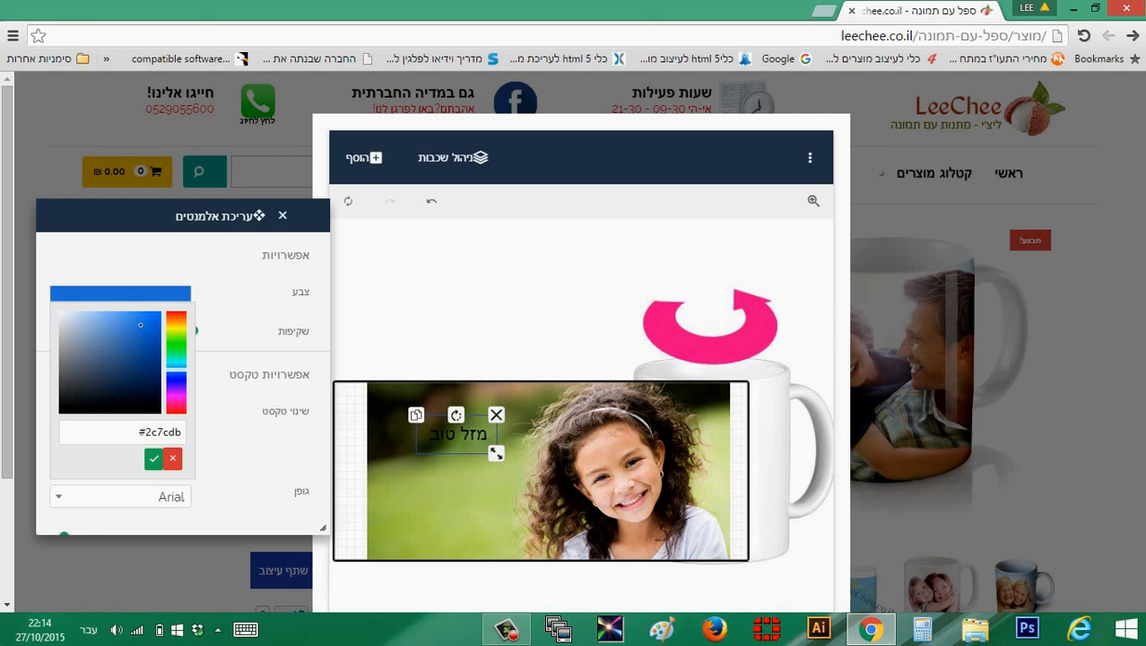
left_click(177, 344)
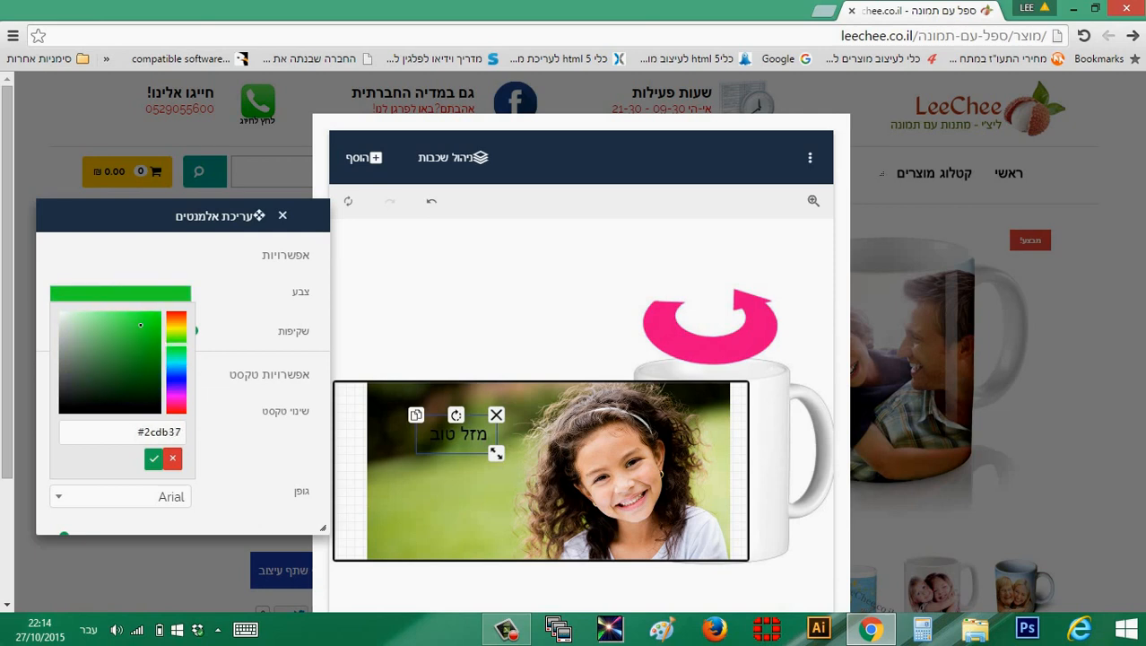
left_click_drag(176, 344, 177, 368)
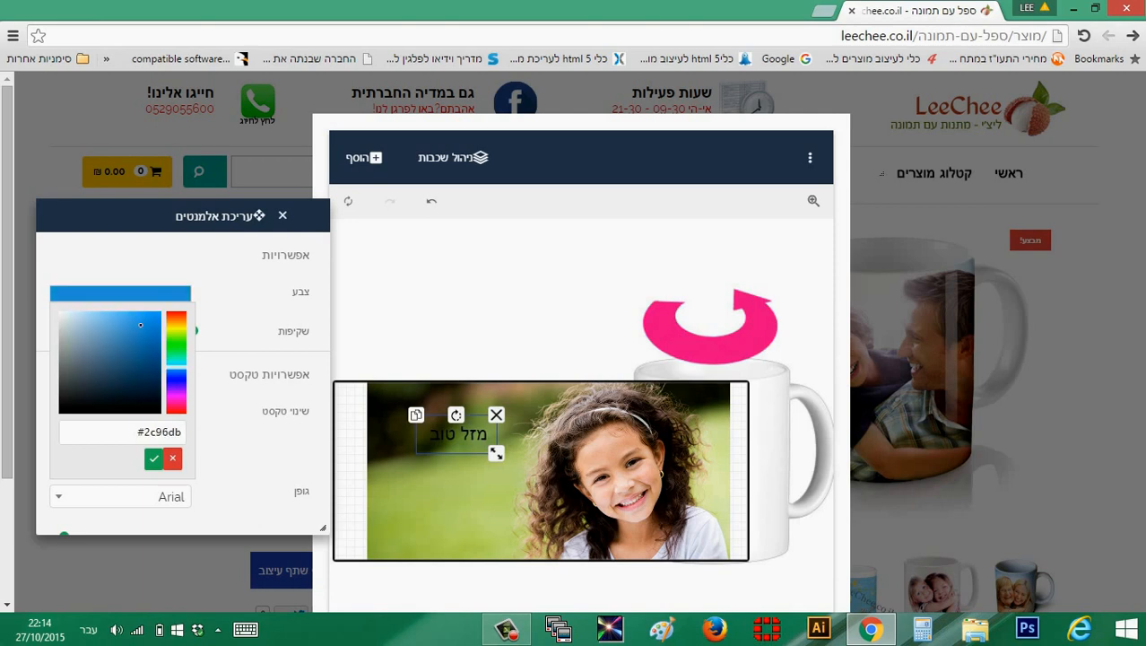
left_click(134, 314)
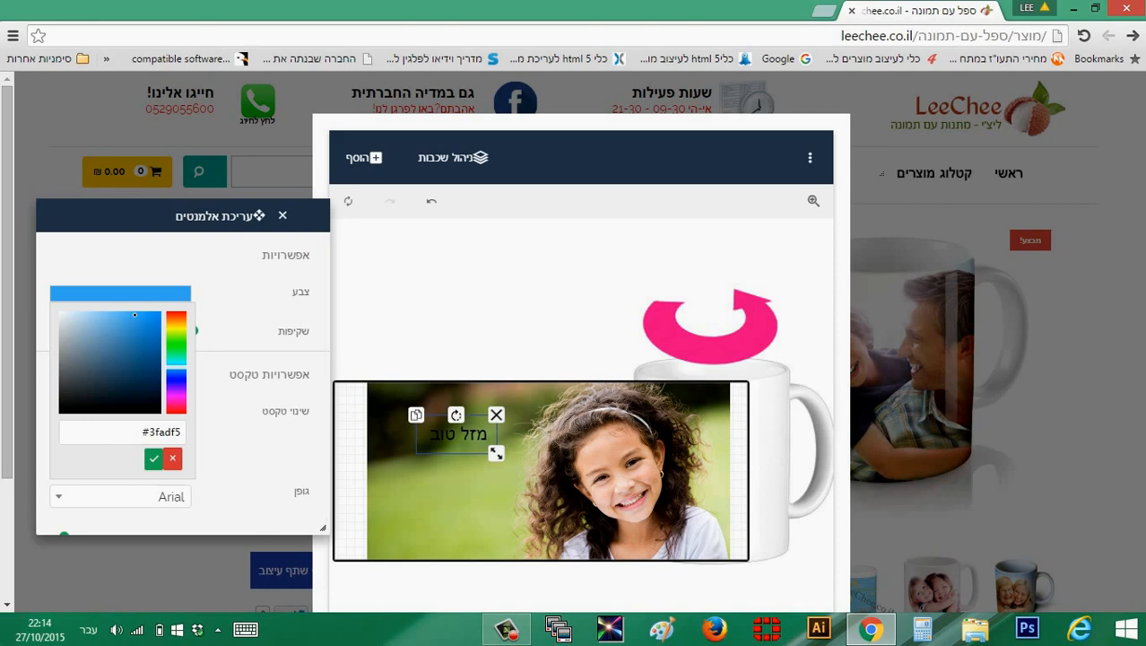
left_click(153, 458)
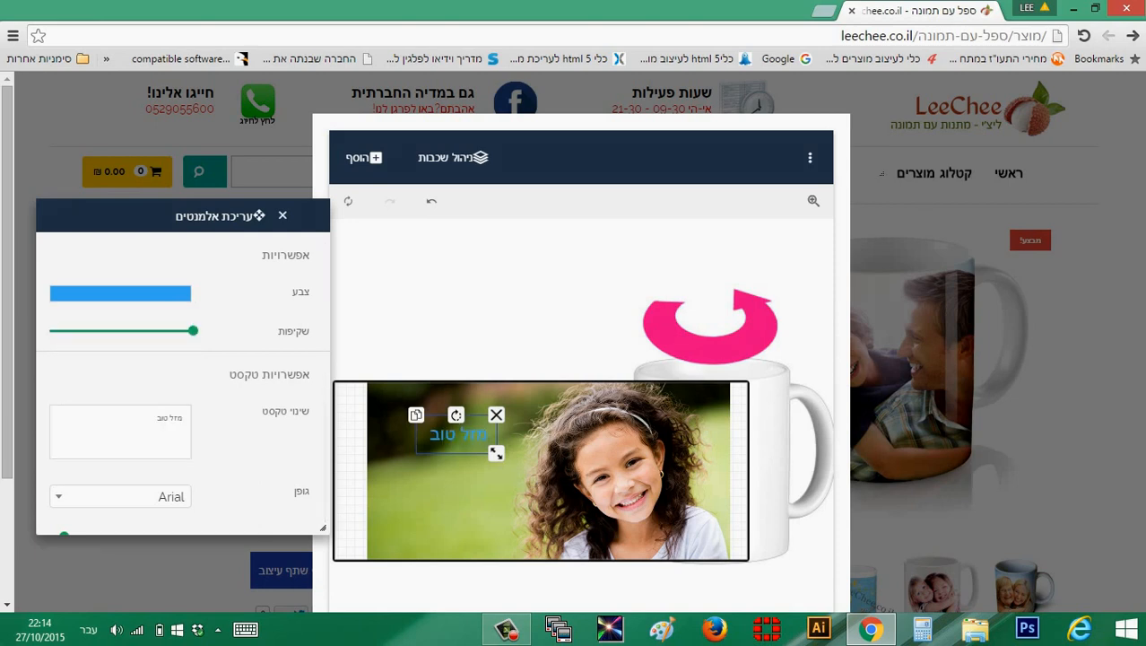
Tilt the "מזל טוב" text counter-clockwise so it rises toward the girl and enlarge it slightly
scroll(183, 377, "down", 2)
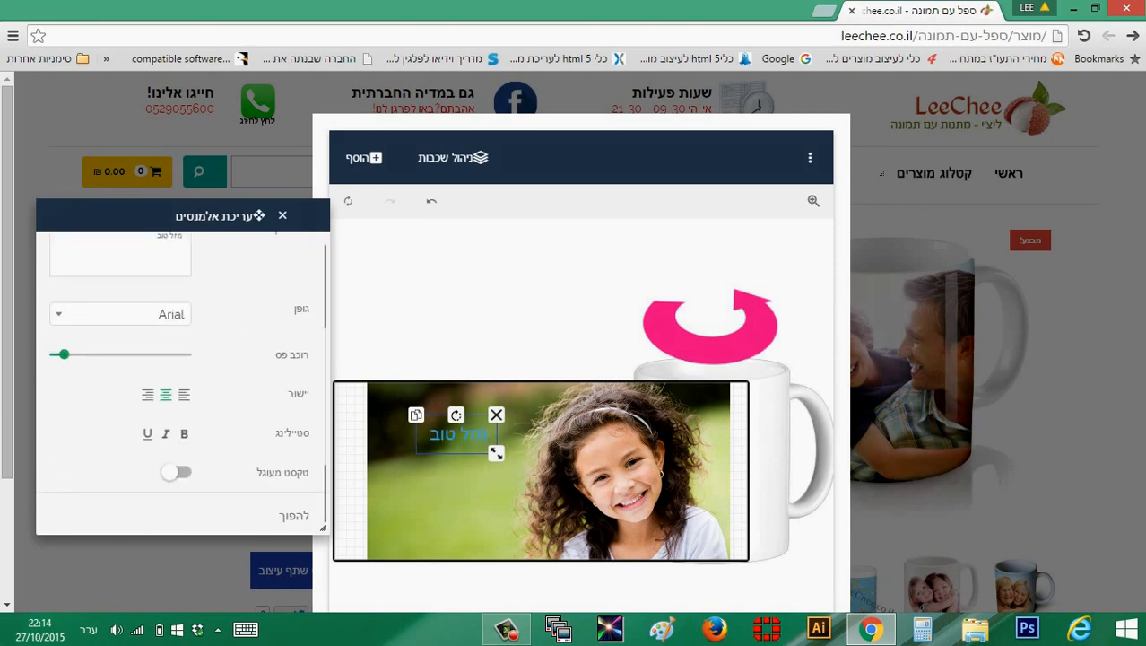
scroll(183, 377, "down", 2)
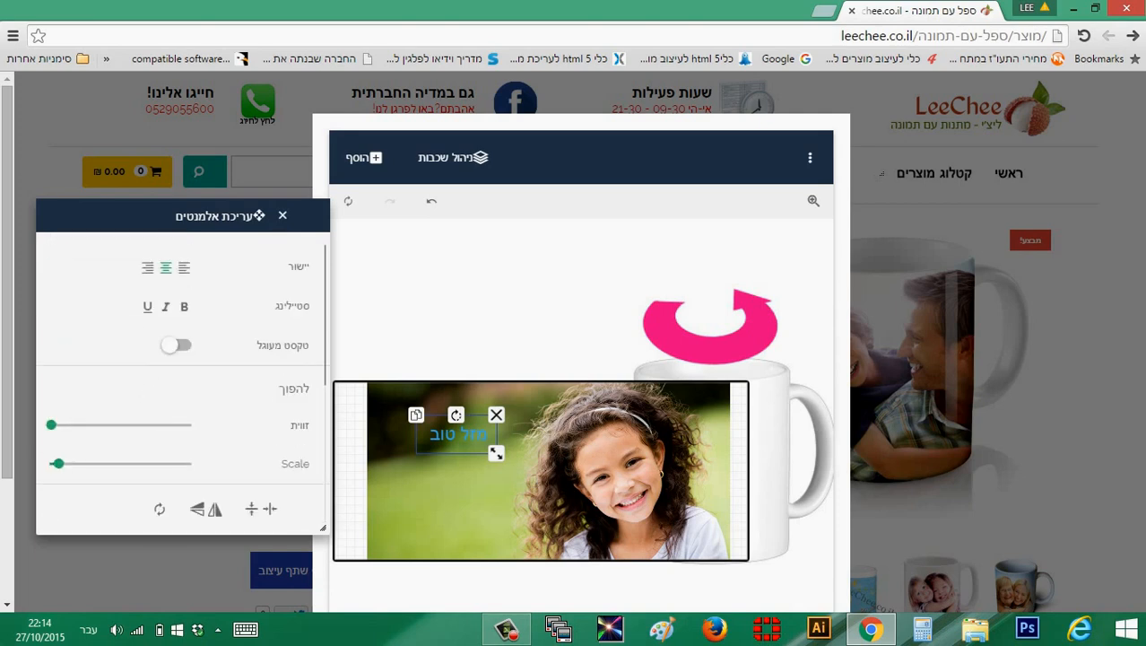
left_click_drag(51, 424, 51, 424)
left_click_drag(58, 464, 184, 425)
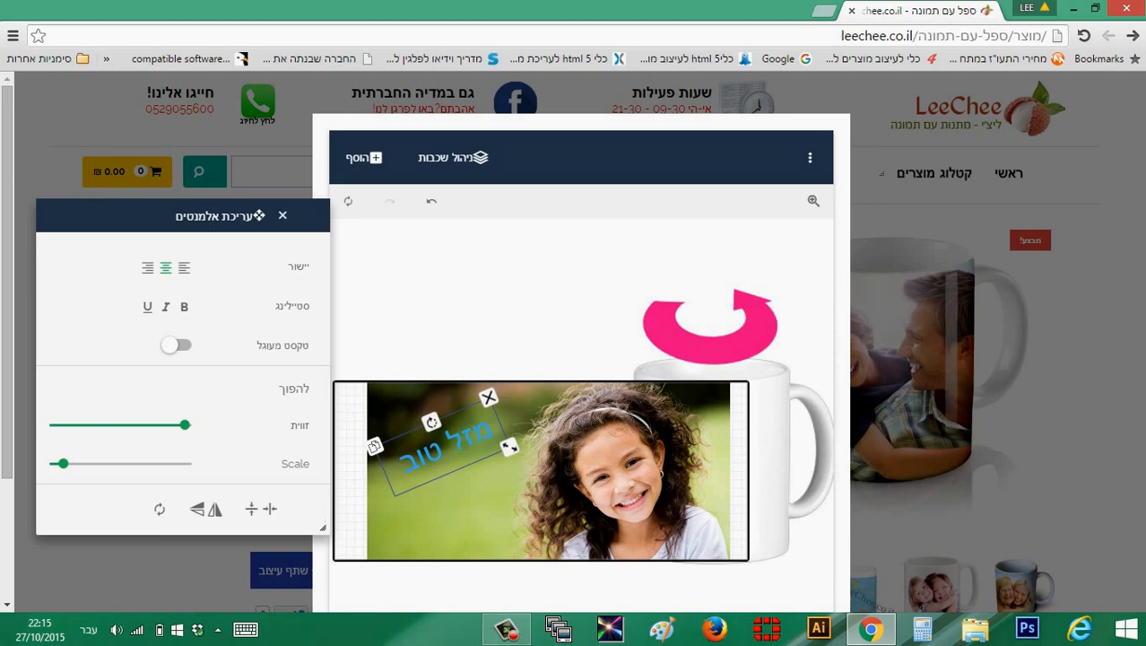
left_click(282, 215)
scroll(581, 359, "down", 2)
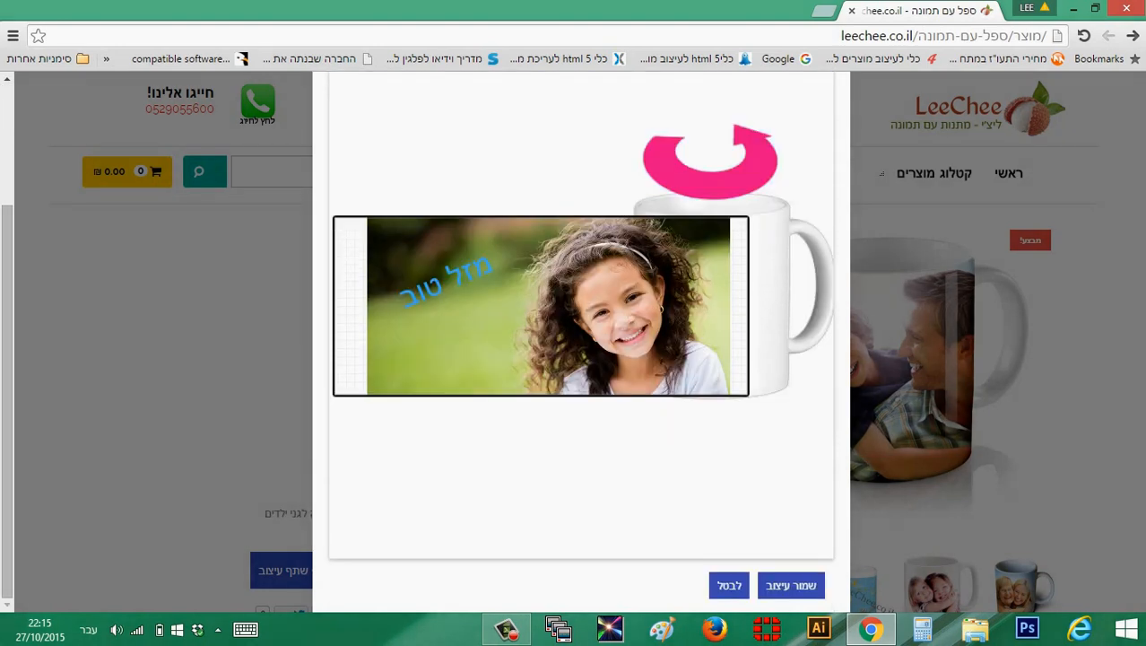
Make the tilted "מזל טוב" text bold
left_click(445, 280)
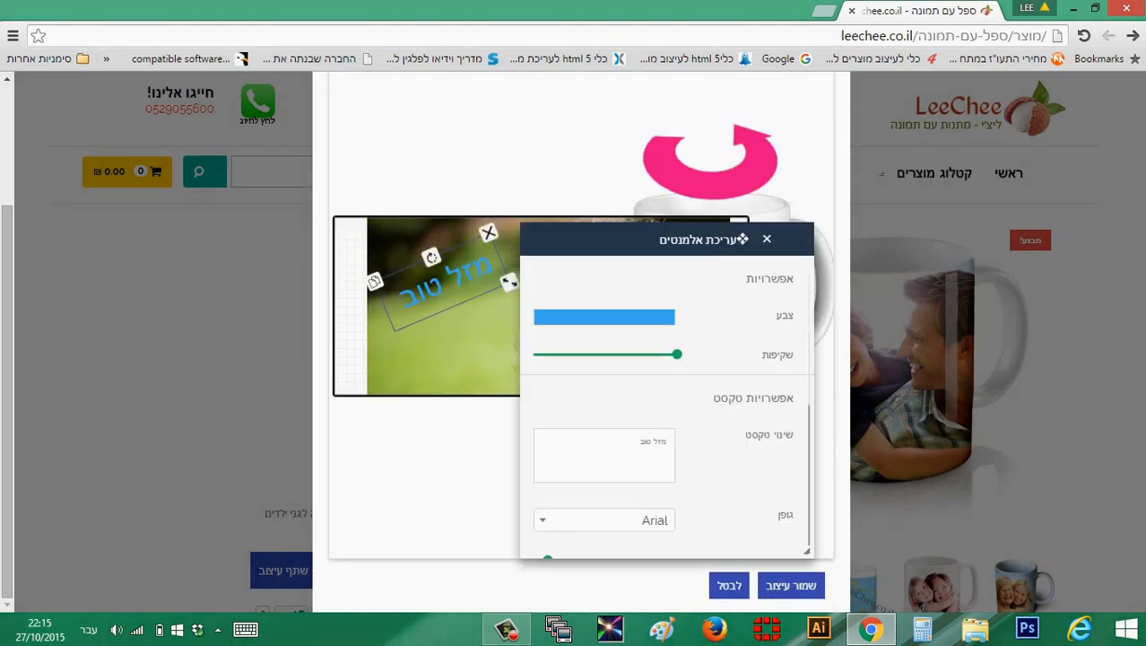
left_click_drag(744, 240, 280, 115)
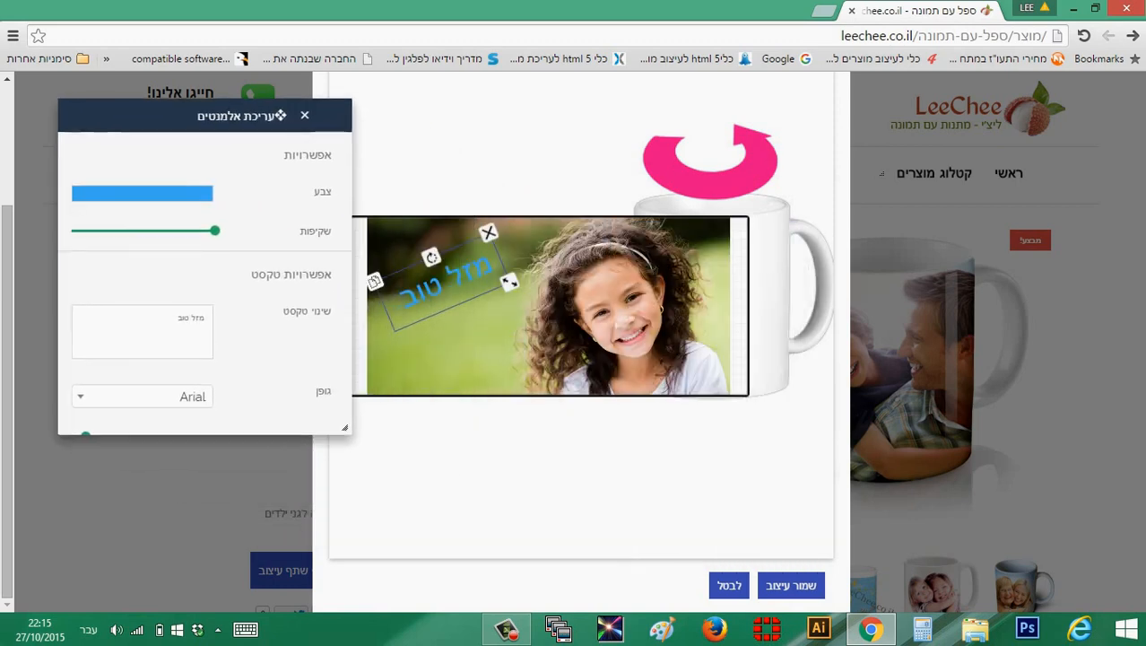
scroll(204, 269, "down", 5)
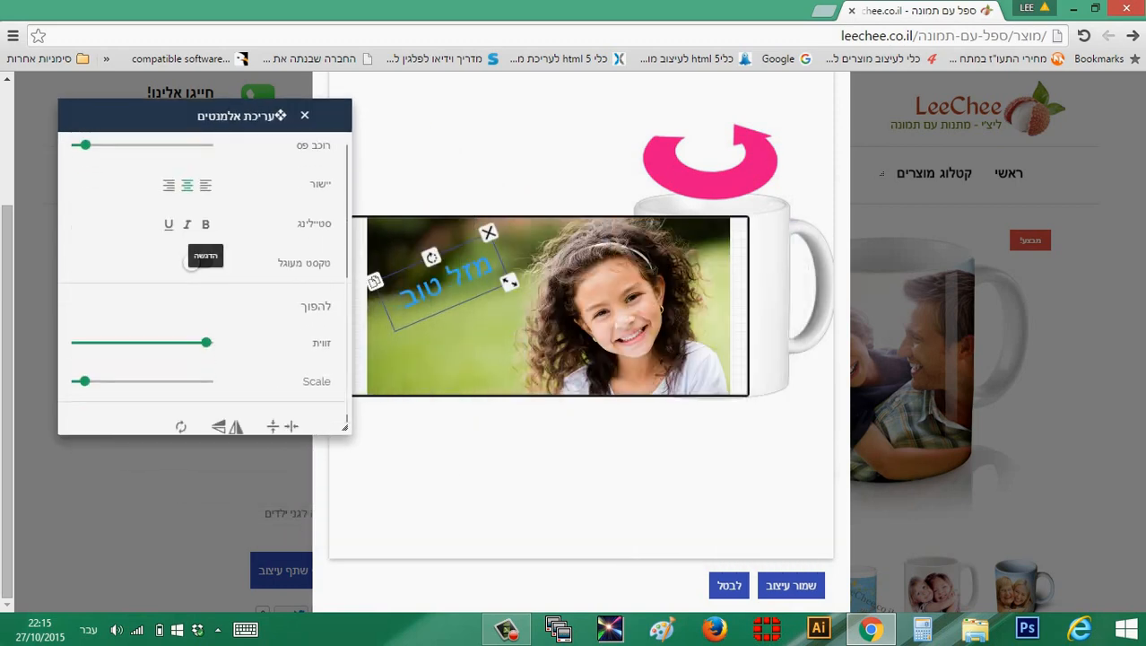
left_click(205, 224)
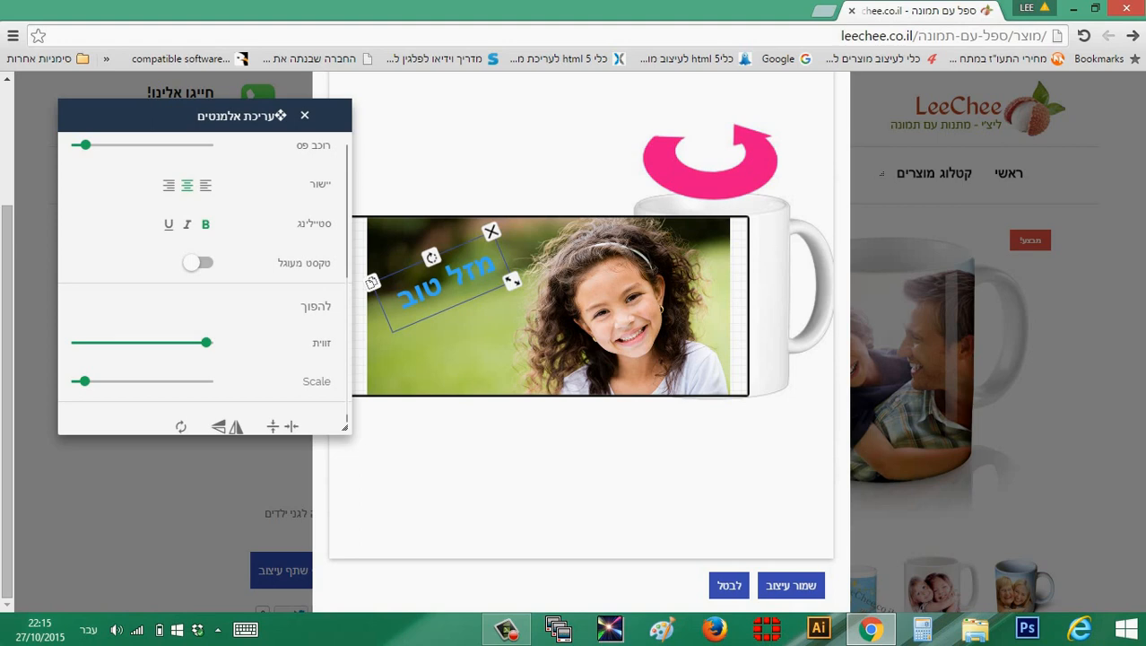
left_click(304, 116)
scroll(581, 341, "up", 2)
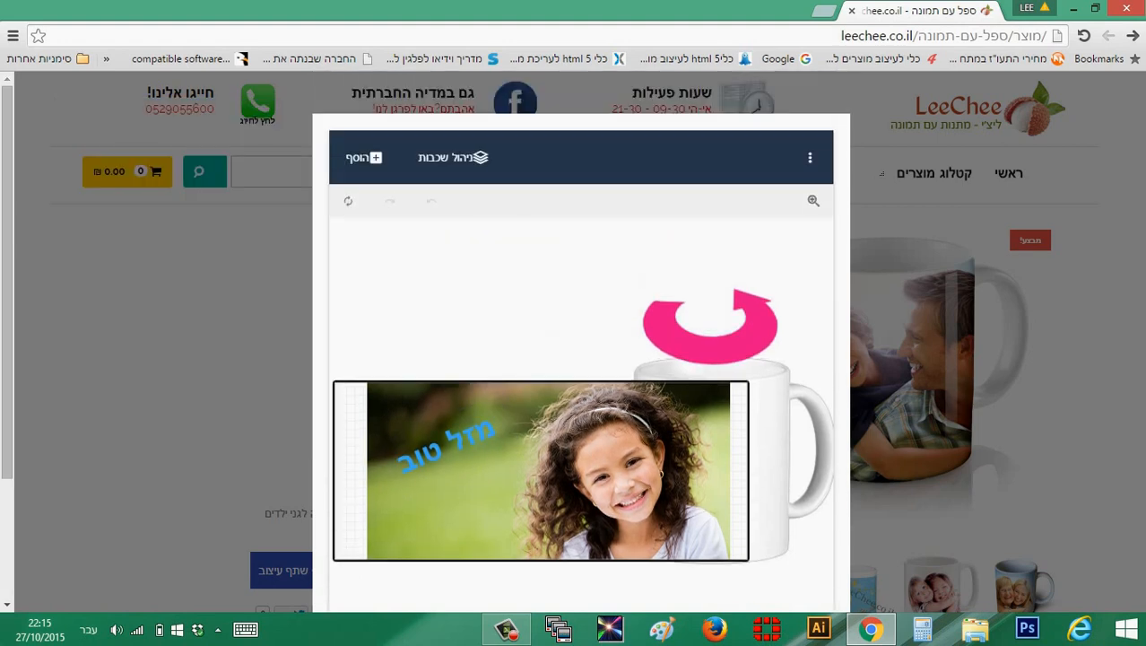
Examine the mug designer's options for downloading, printing and saving the design
scroll(581, 341, "down", 2)
scroll(581, 341, "up", 2)
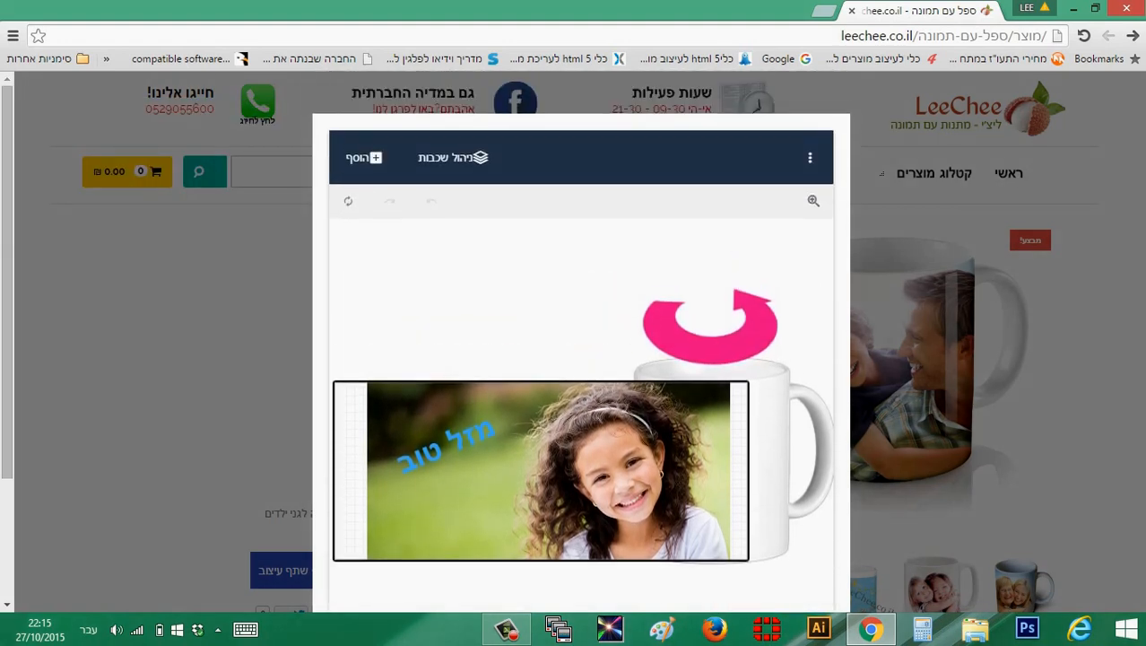
left_click(810, 158)
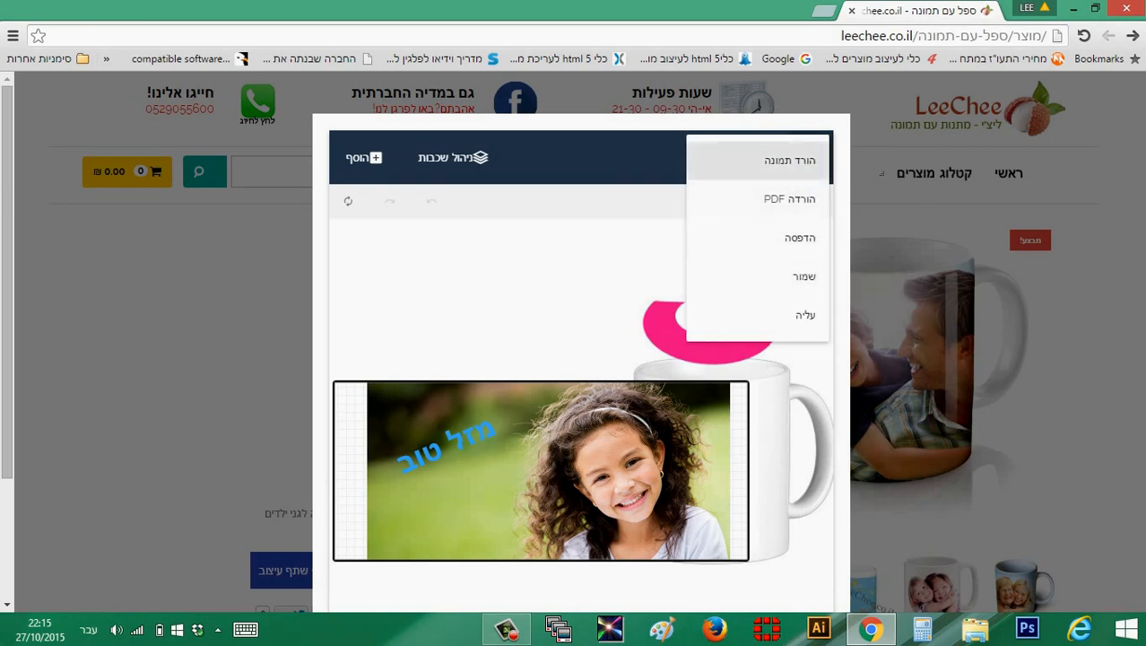
left_click(789, 160)
Save the finished mug design to the product page and add the mug to the shopping cart
scroll(581, 358, "down", 2)
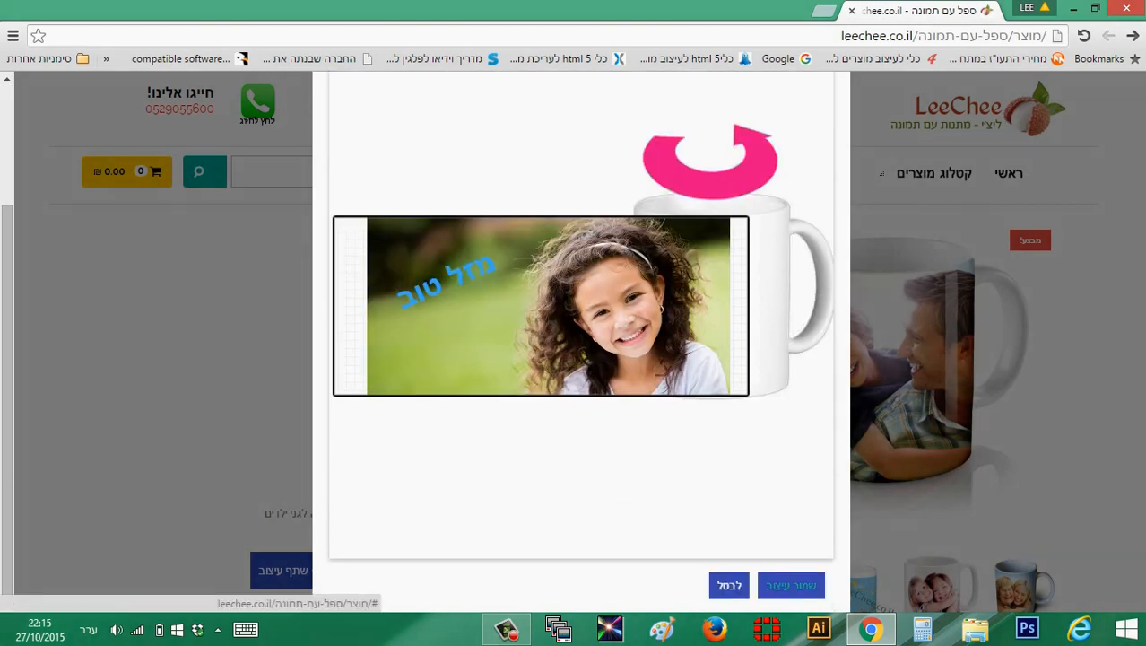
left_click(789, 585)
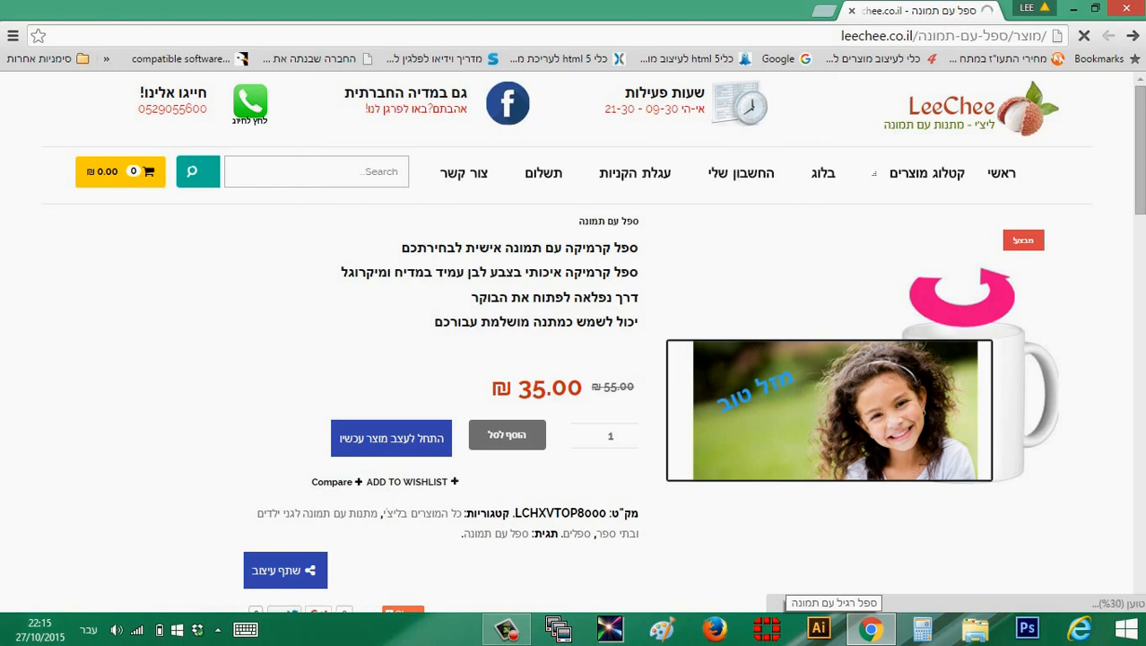
scroll(573, 341, "down", 1)
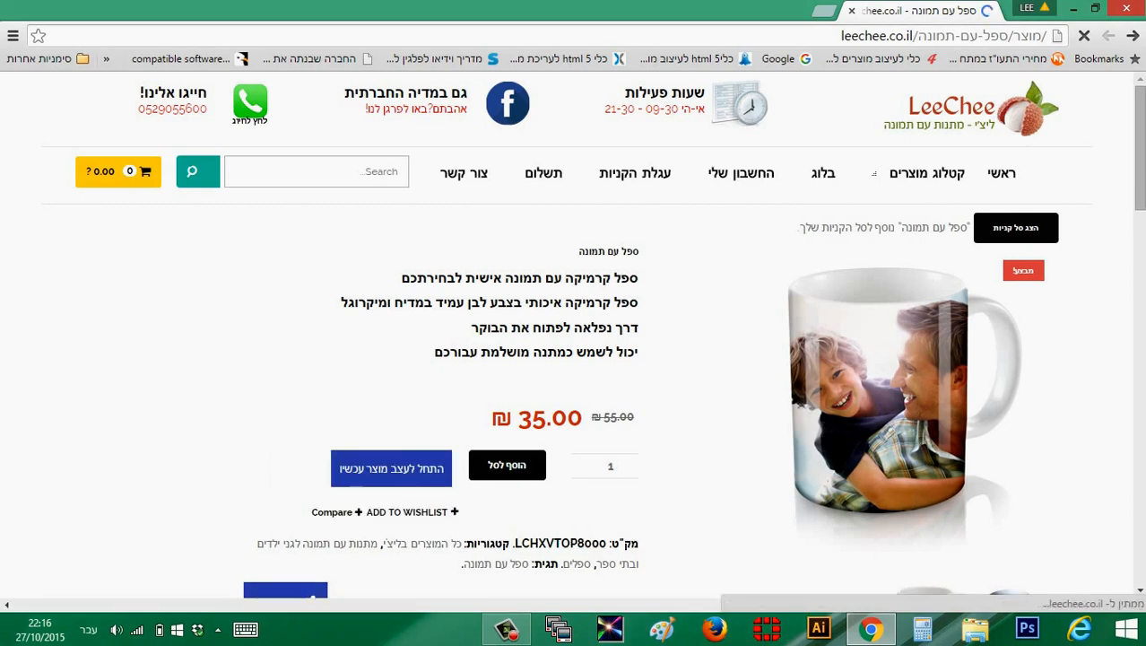
scroll(574, 333, "down", 4)
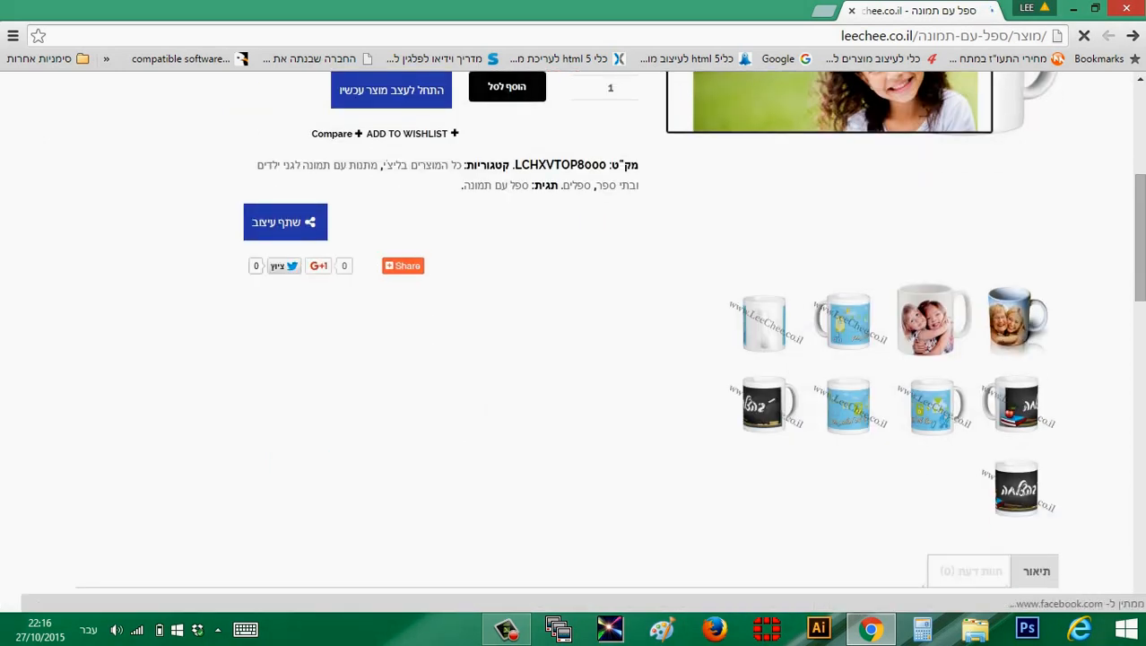
scroll(574, 333, "up", 4)
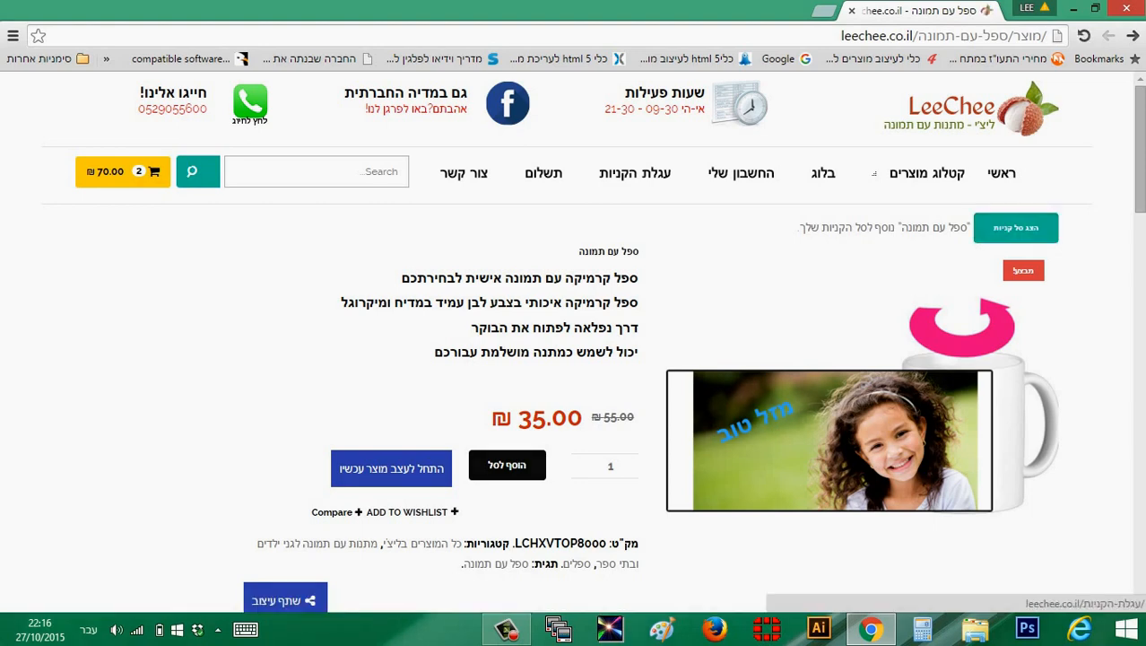
Open the shopping cart and review the mug's quantity, price, shipping cost and order total
left_click(1015, 227)
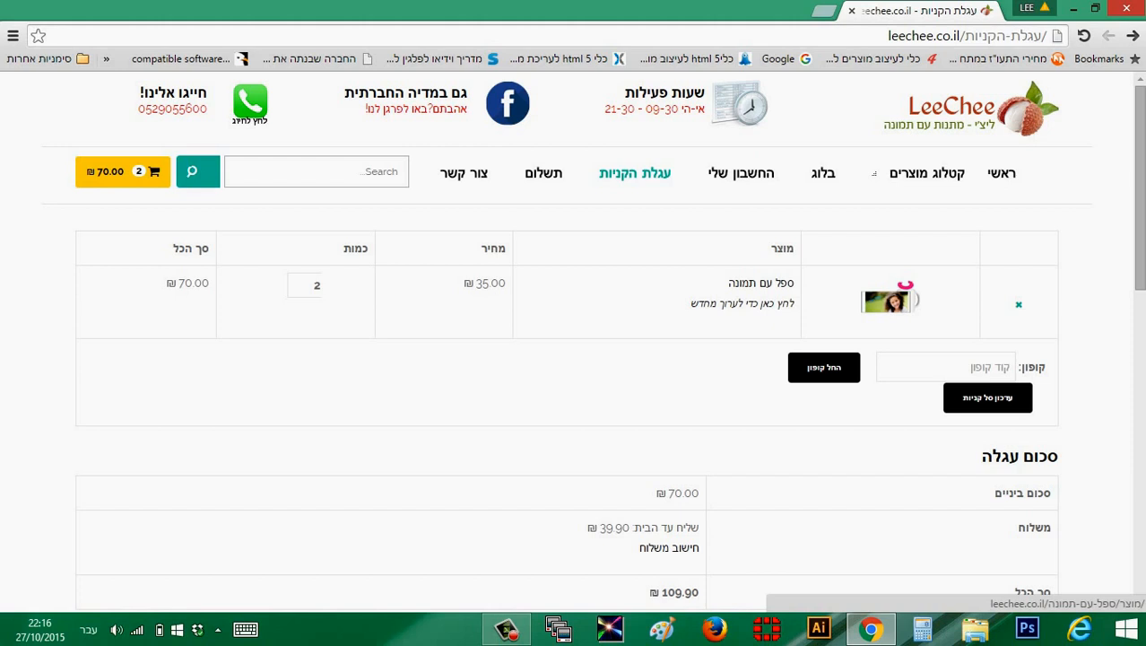
scroll(574, 341, "down", 3)
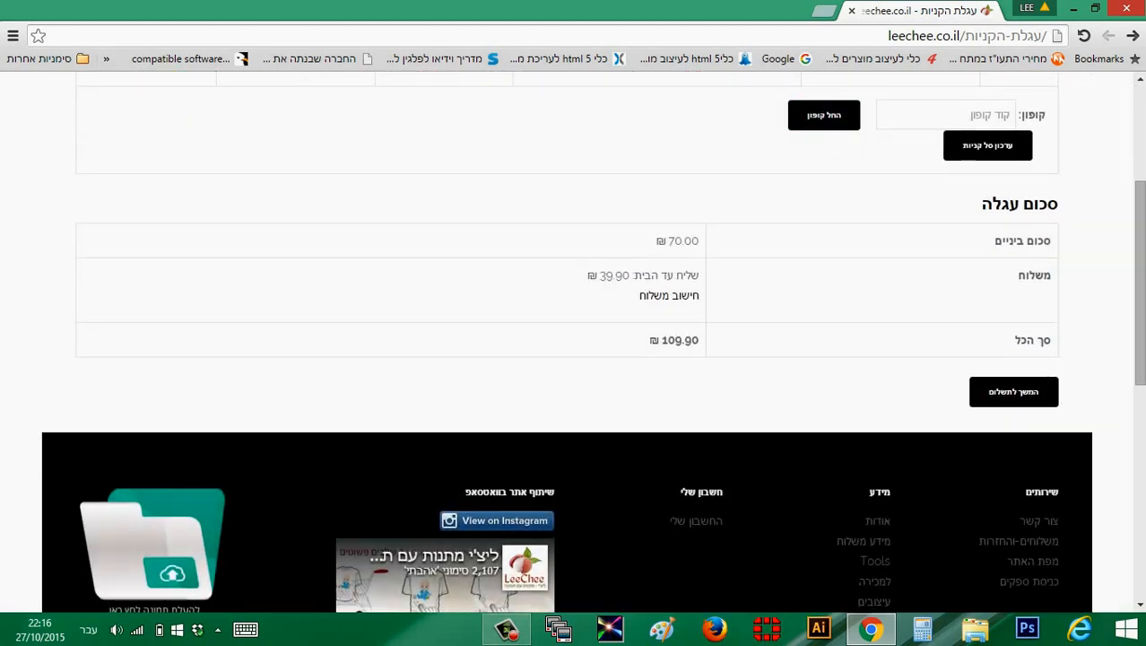
scroll(1013, 517, "up", 2)
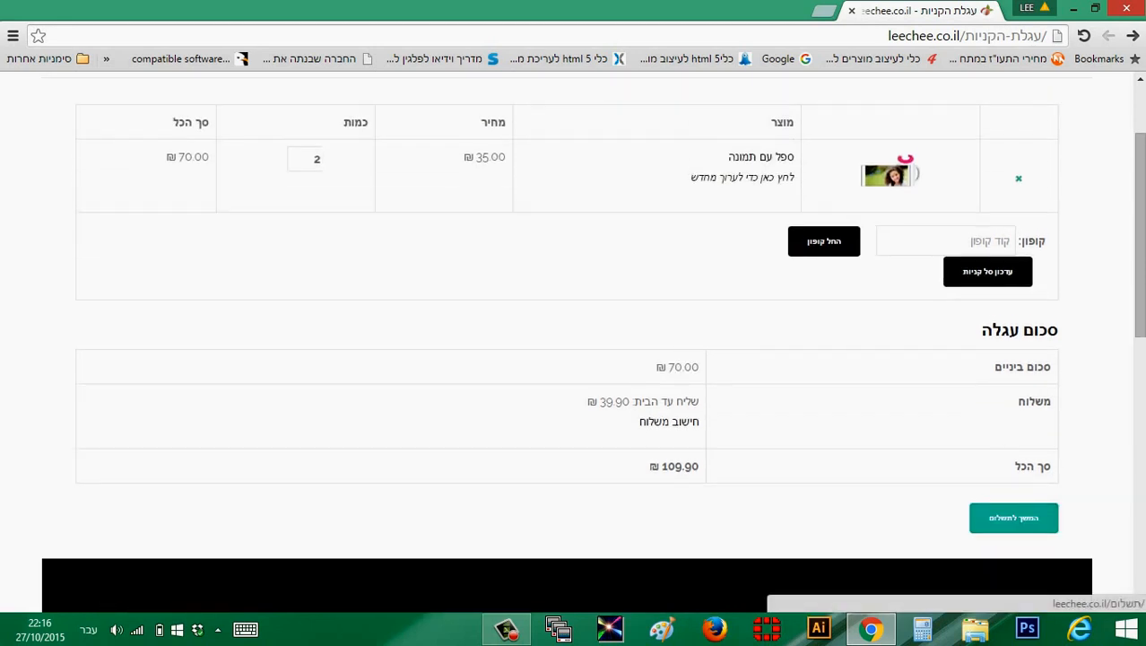
Proceed to checkout and examine the billing and shipping fields, order summary and payment methods
left_click(1013, 517)
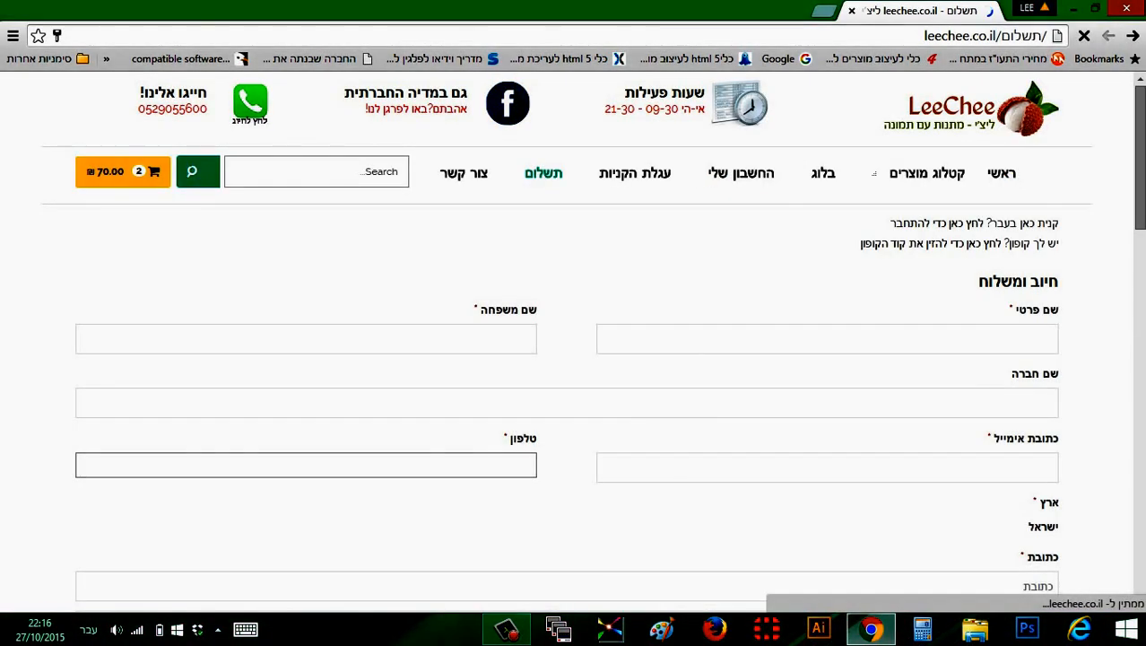
left_click_drag(1139, 170, 1140, 275)
scroll(574, 341, "down", 5)
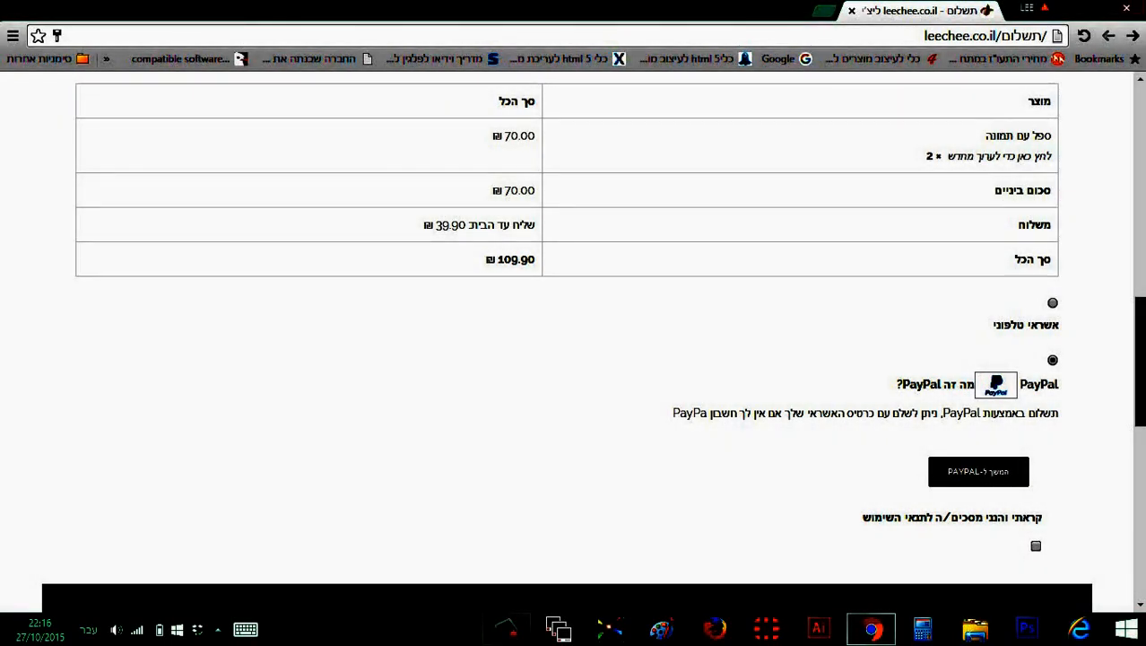
scroll(573, 340, "up", 10)
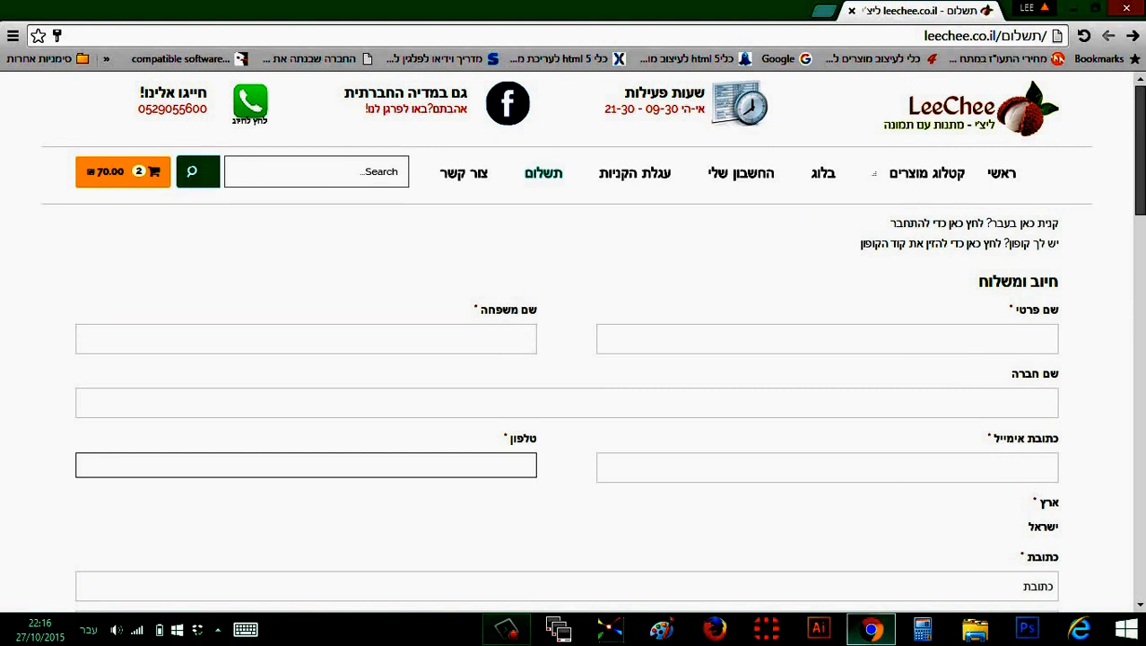
Return to the store's home page and look over the product categories
left_click(1001, 173)
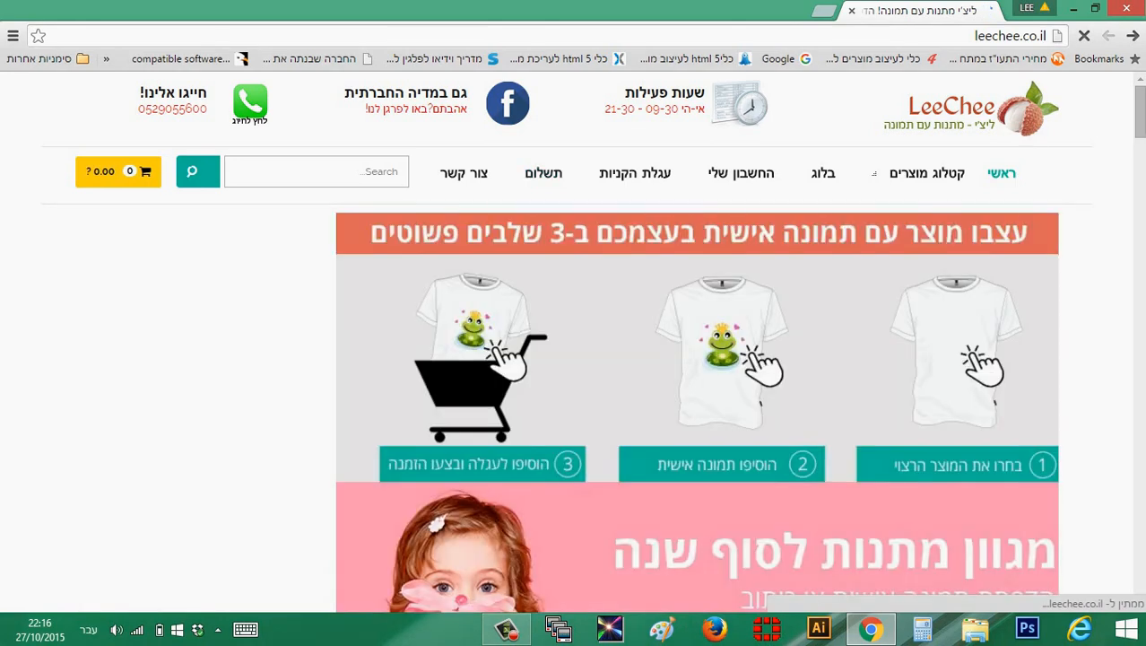
scroll(693, 316, "down", 3)
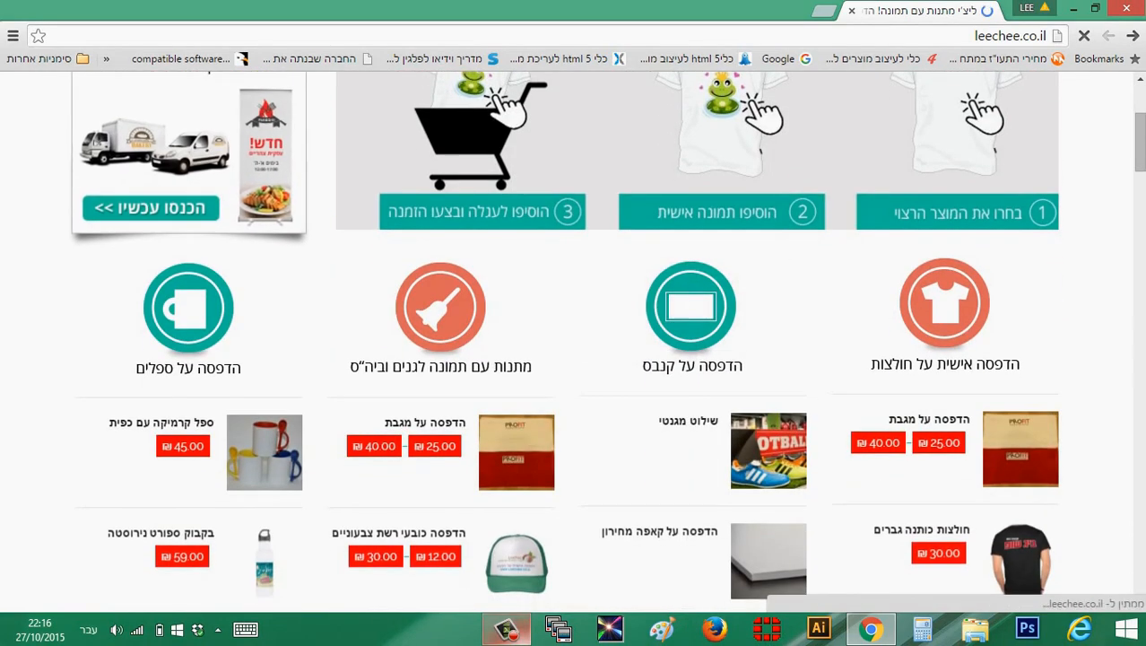